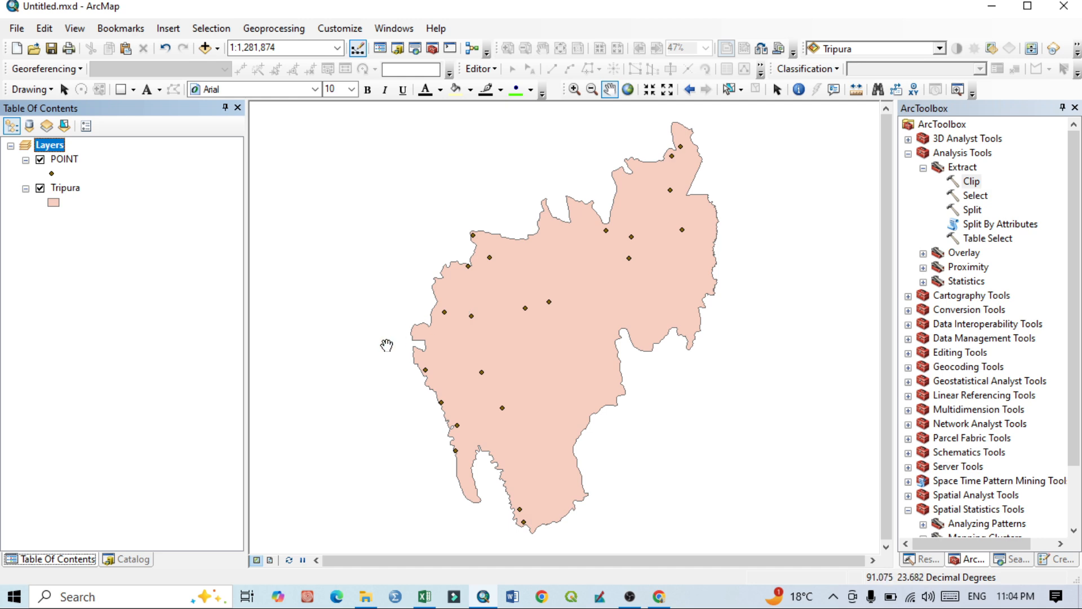
Step: Change the POINT layer's marker symbol to Star 4
left_click(53, 174)
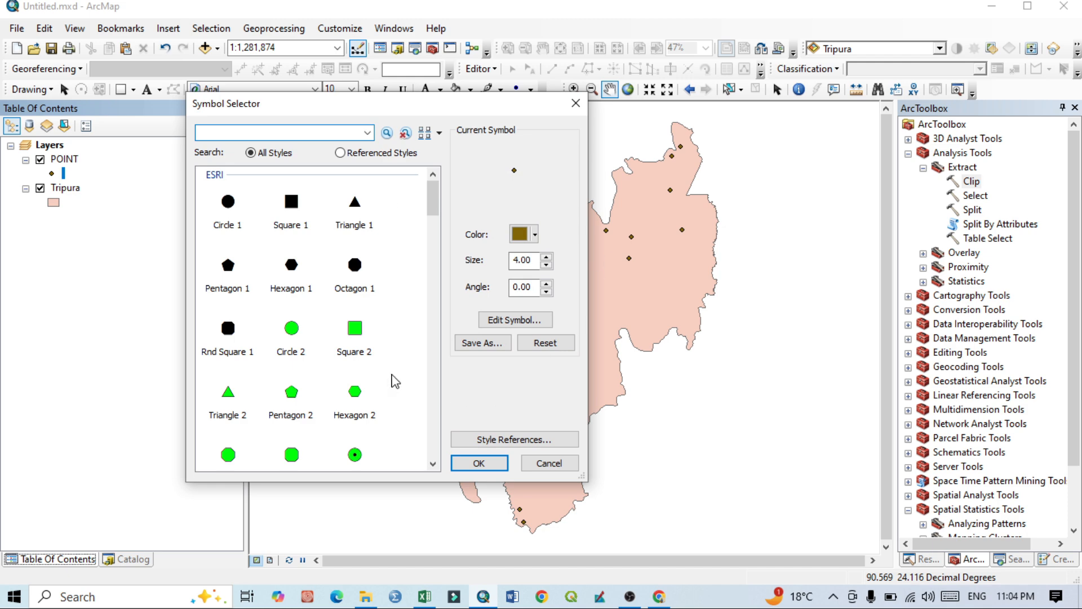
scroll(359, 411, "down", 3)
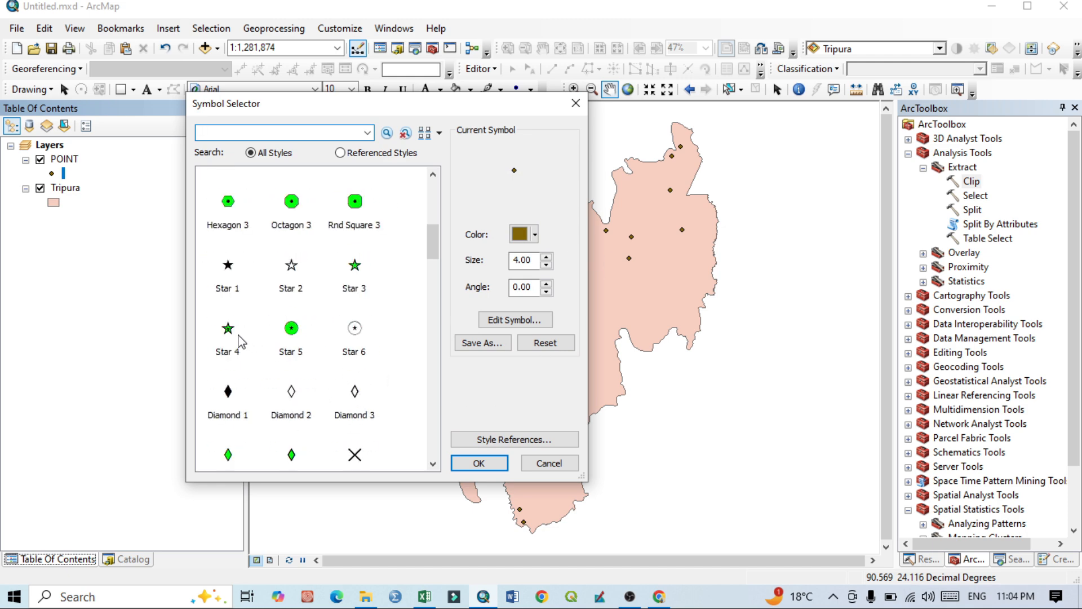
left_click(226, 334)
left_click(480, 462)
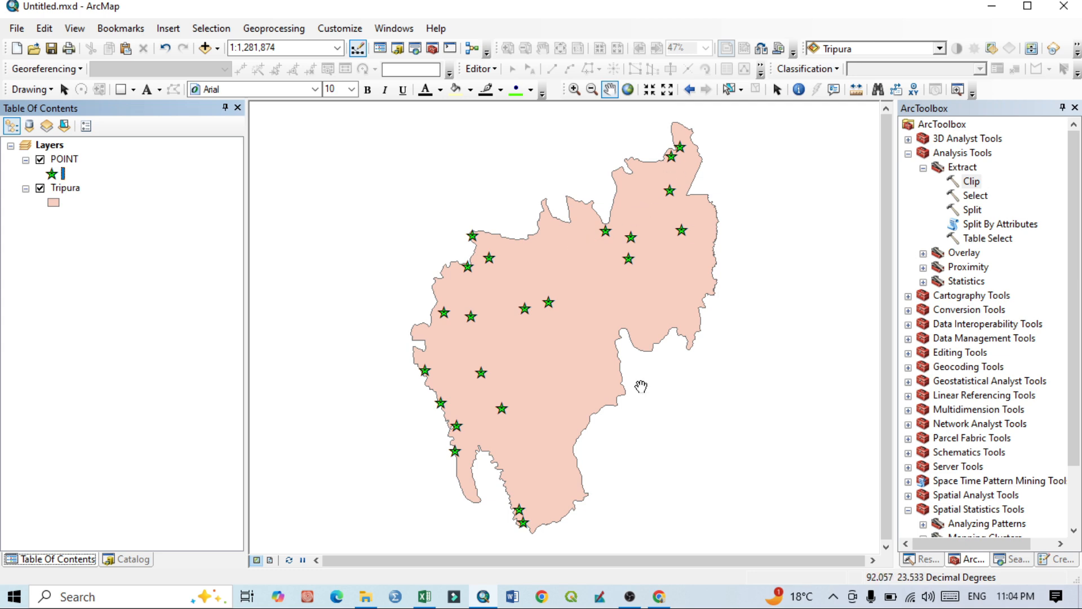
Step: Open the POINT layer's attribute table and move its window lower over the map to review the fields
right_click(67, 159)
left_click(141, 198)
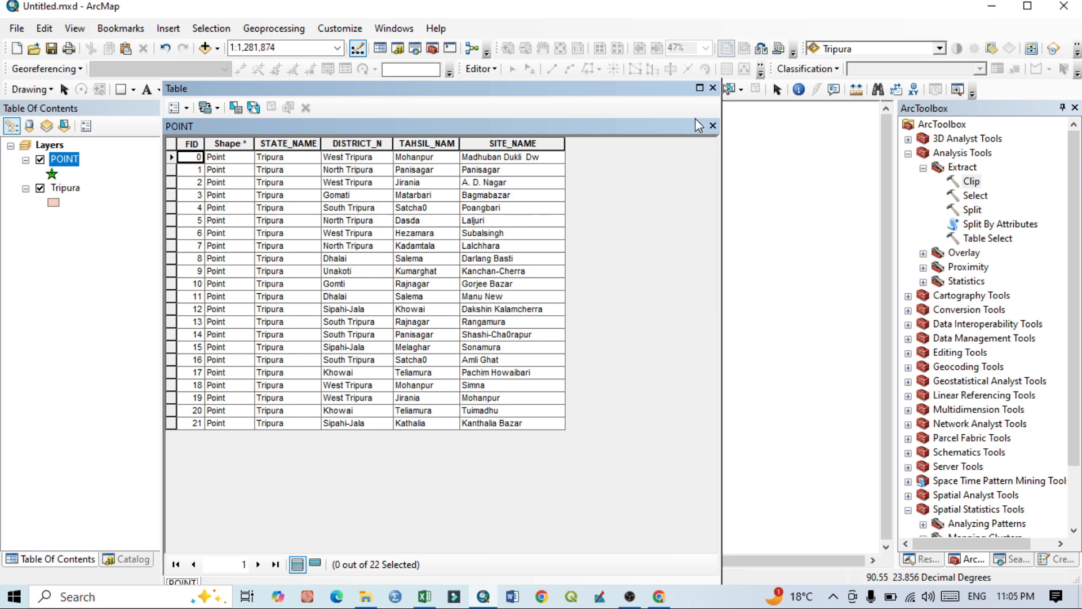
left_click_drag(607, 89, 537, 387)
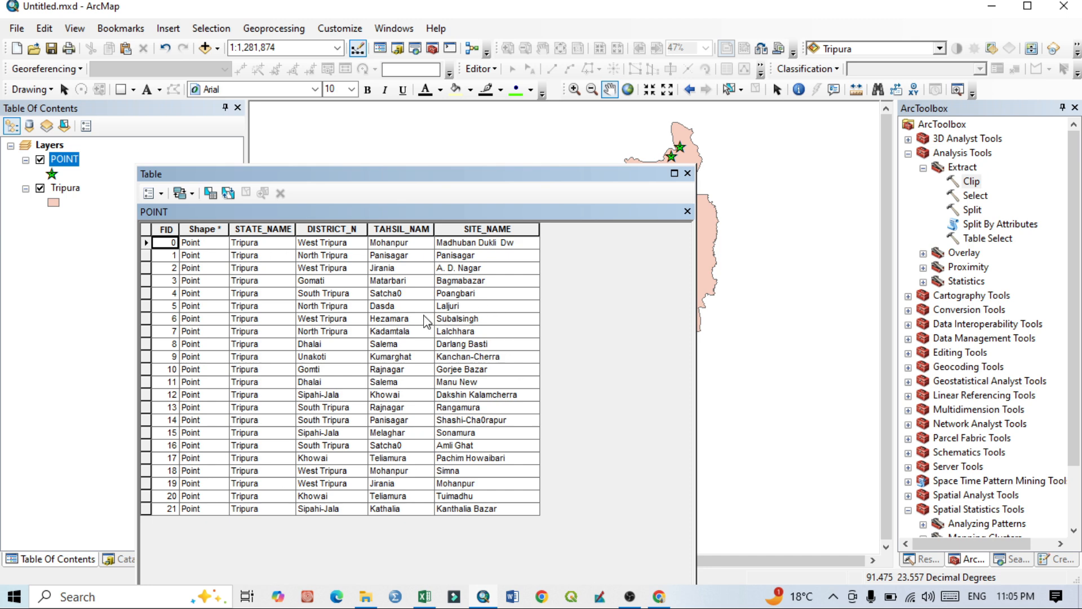
left_click(162, 193)
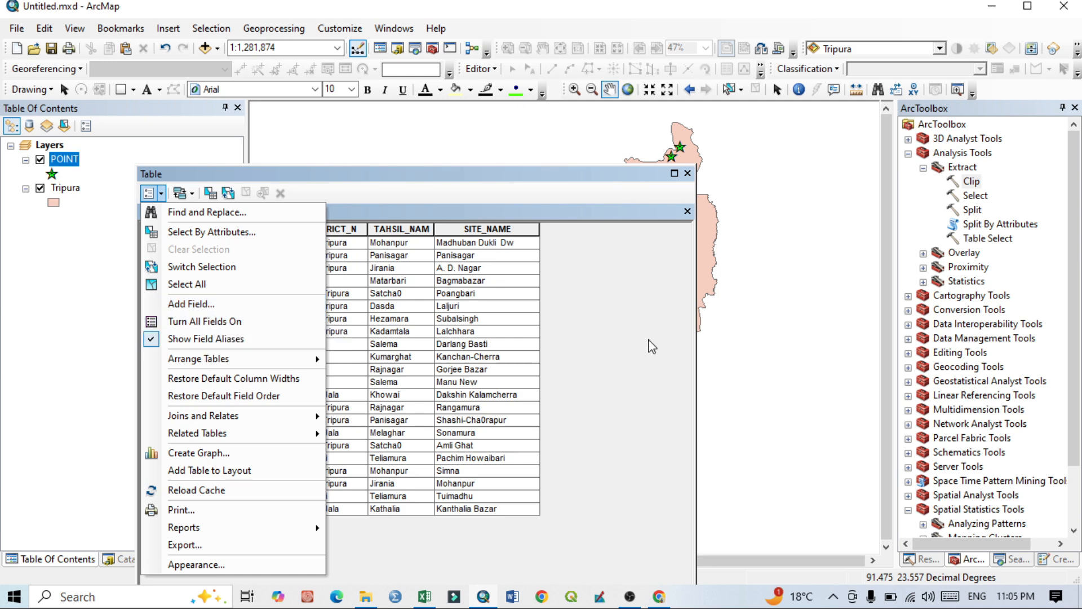
left_click(503, 174)
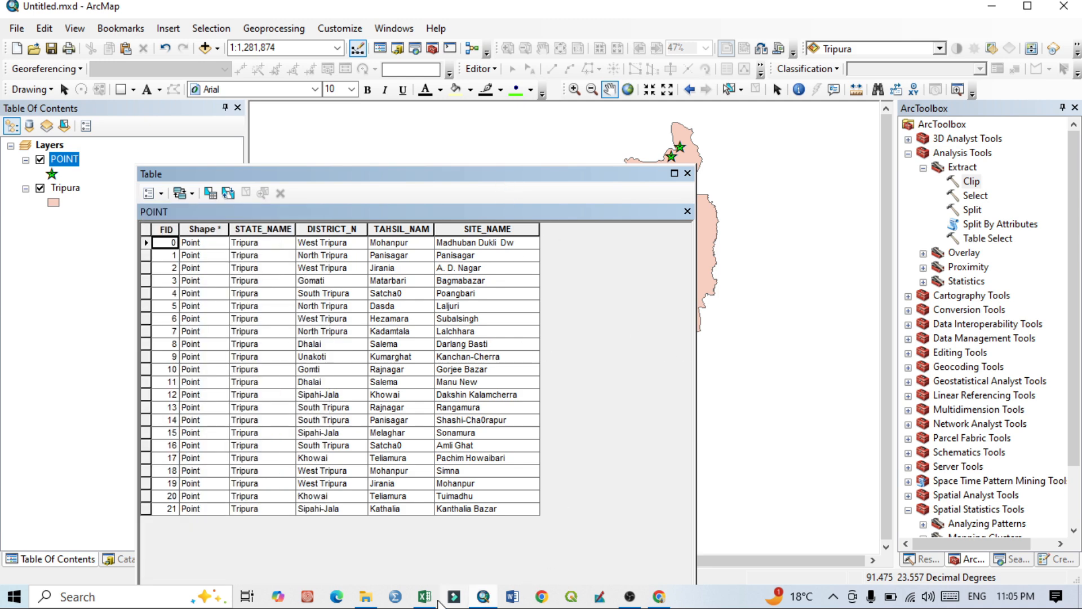
Step: Examine the remaining data columns of Tripura.xlsx in Excel, return to ArcMap and close the POINT attribute table
left_click(424, 596)
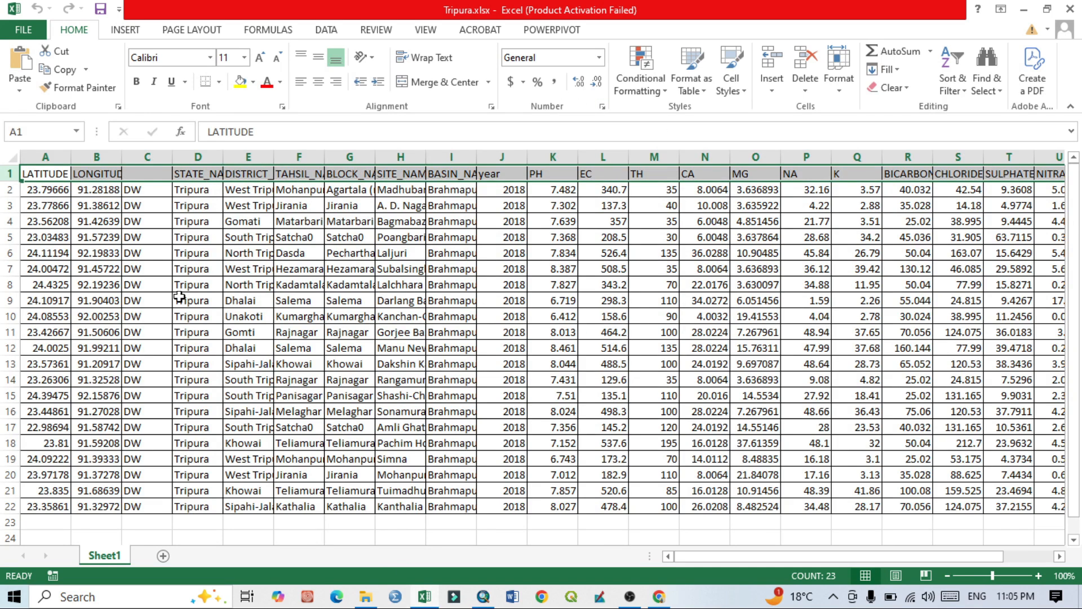
left_click_drag(708, 556, 807, 557)
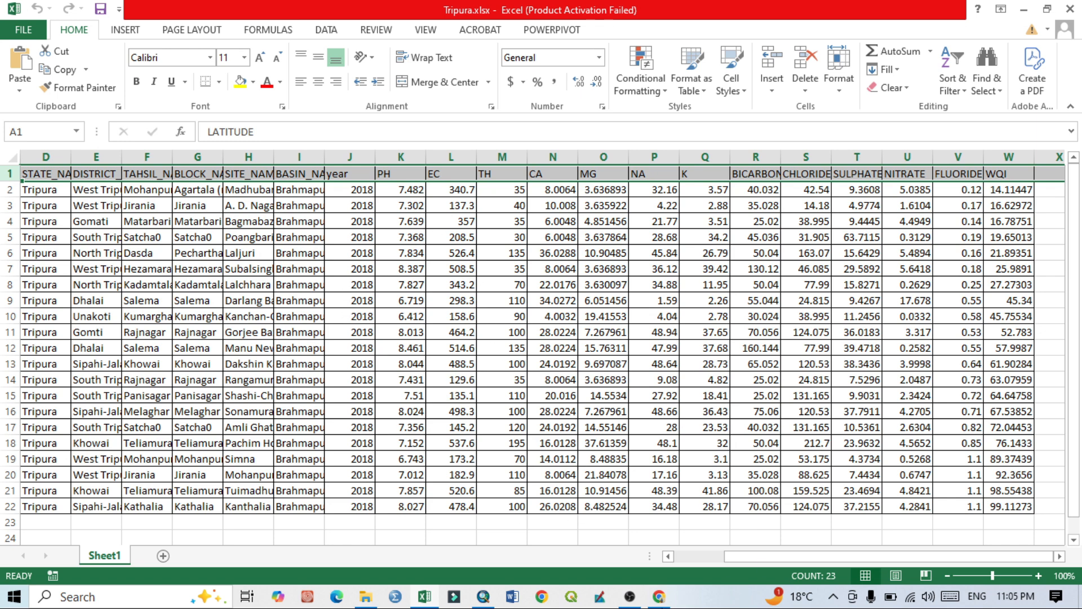
left_click(483, 596)
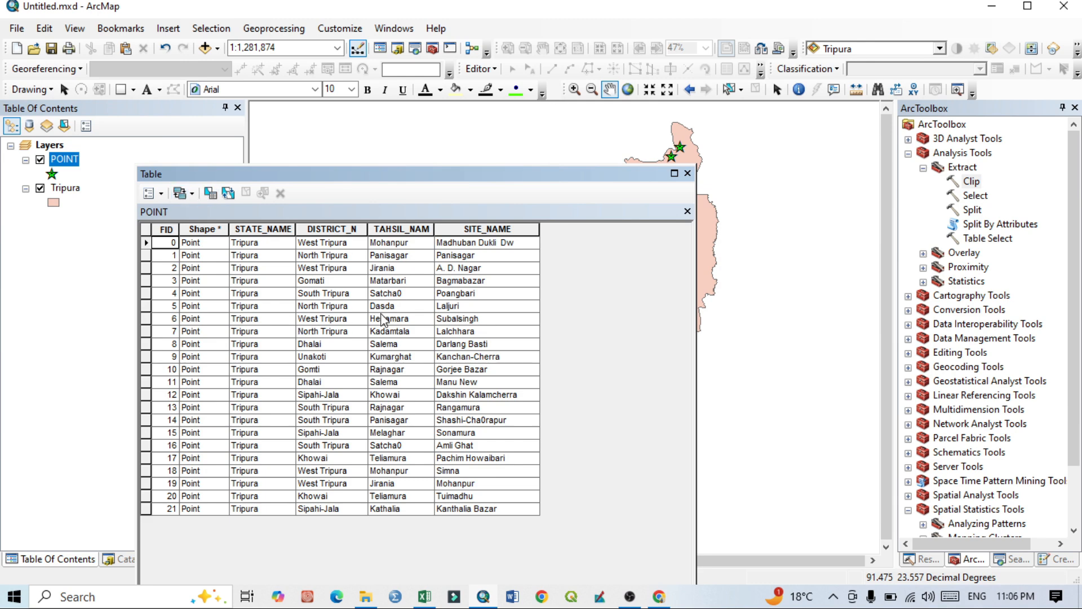
left_click(150, 193)
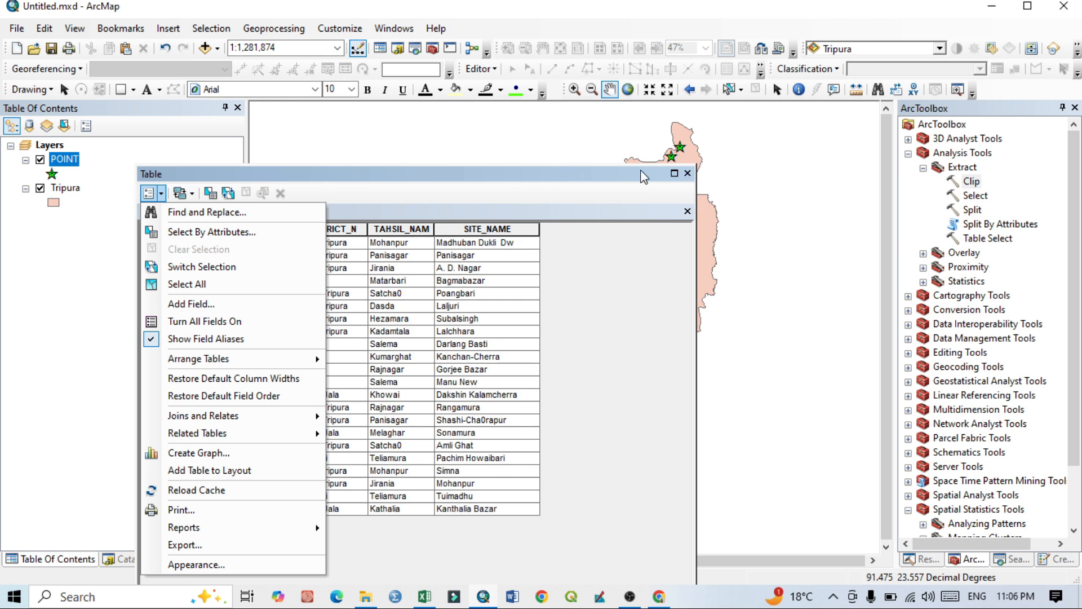
left_click(688, 173)
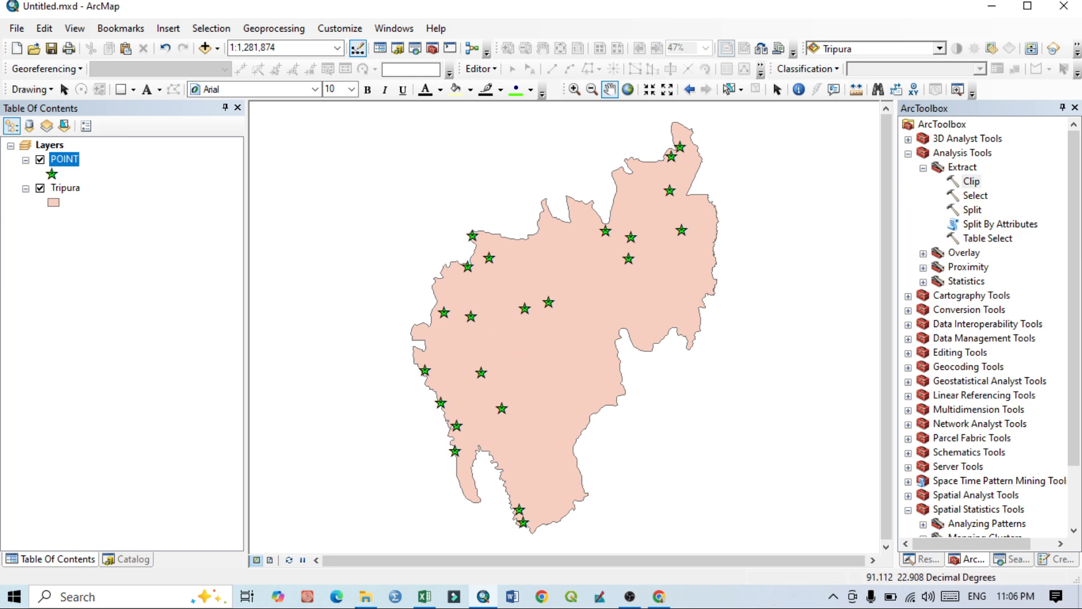
Step: Switch to Excel and start saving a copy of the Tripura workbook in the EXCEL FILE folder on the Desktop
left_click(424, 596)
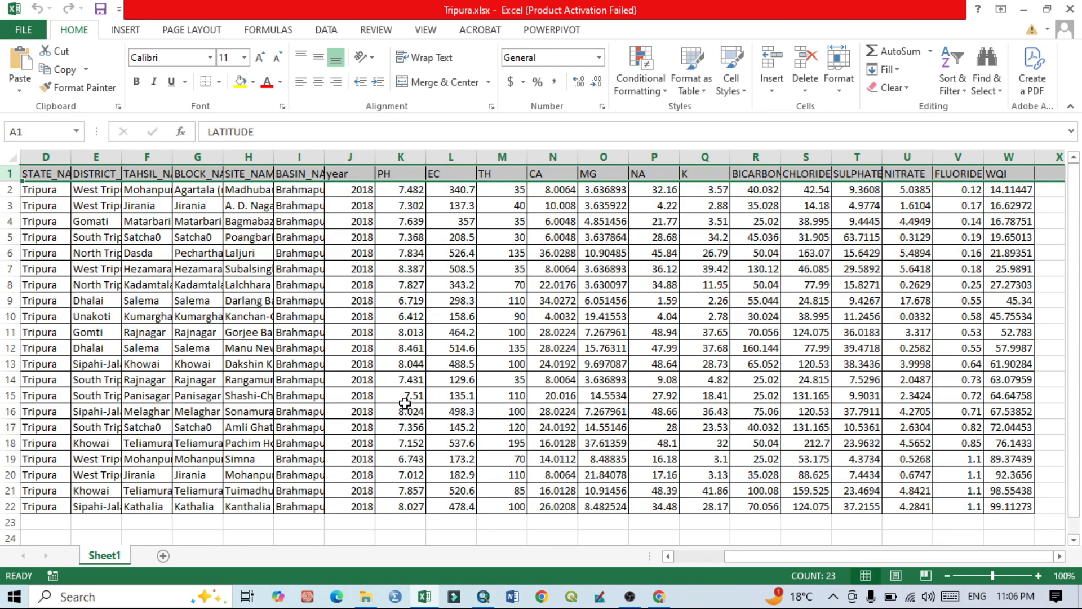
left_click(25, 30)
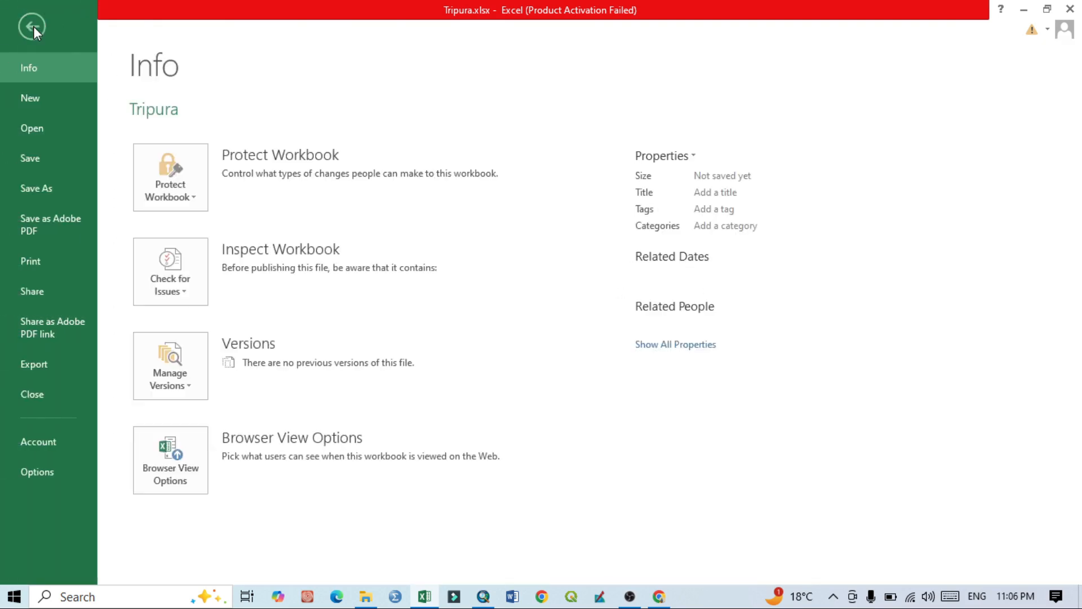
left_click(31, 186)
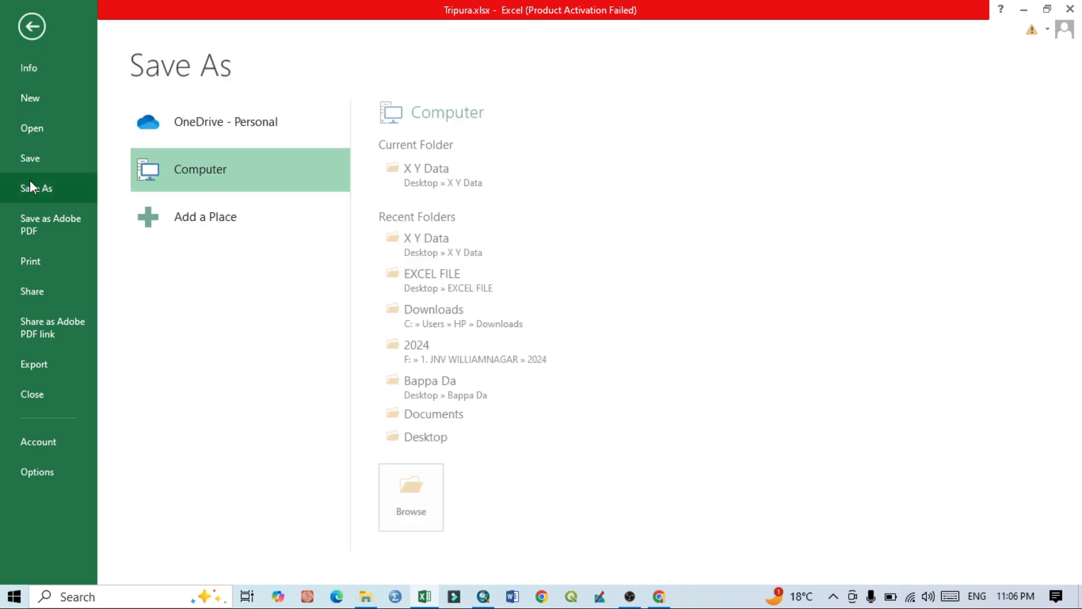
left_click(413, 490)
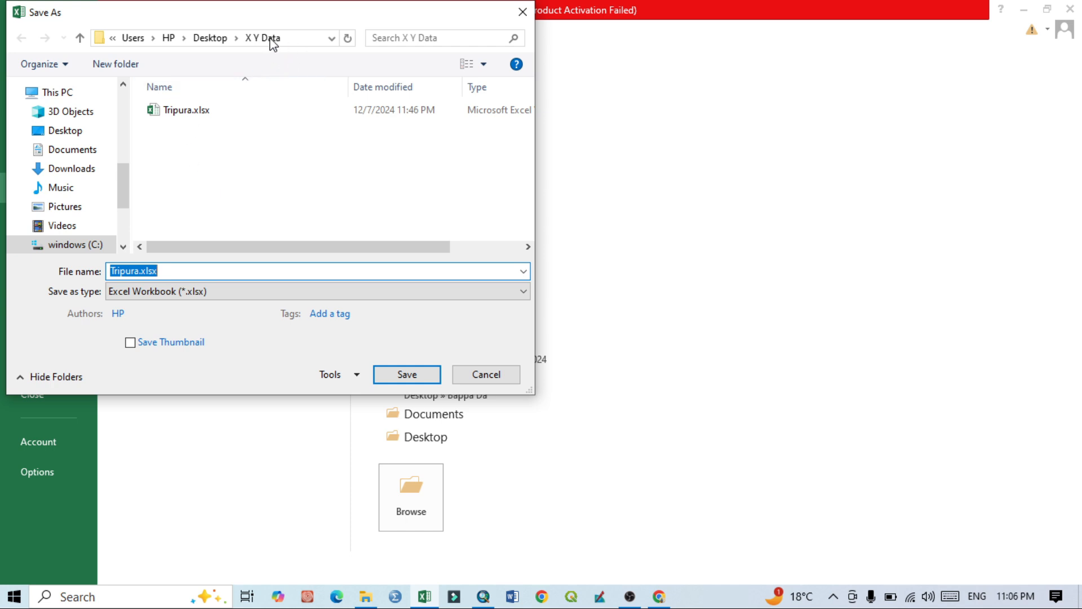
left_click(331, 38)
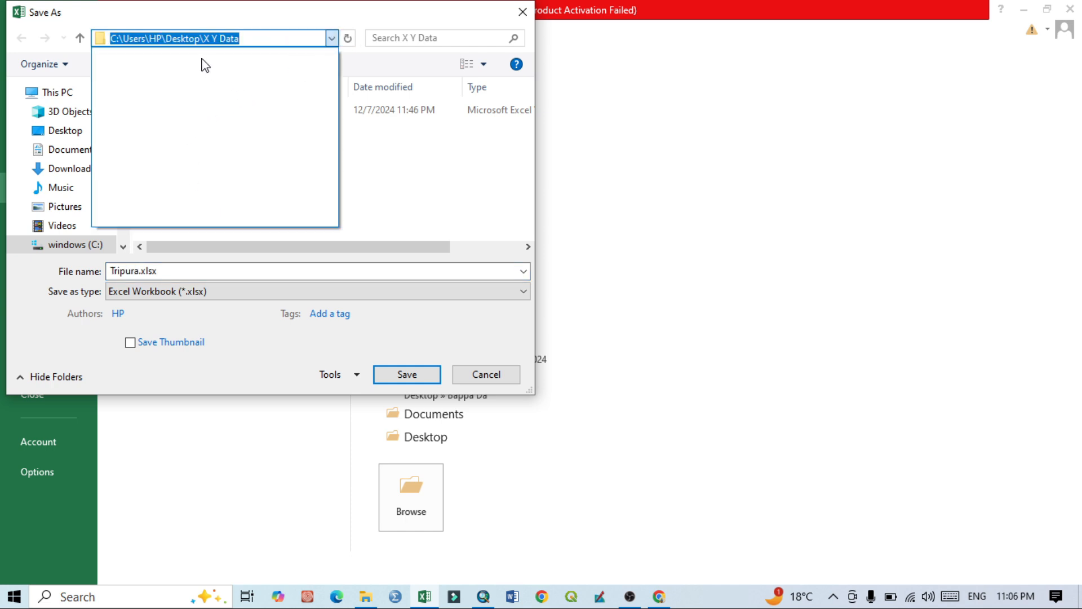
left_click(377, 168)
left_click(63, 136)
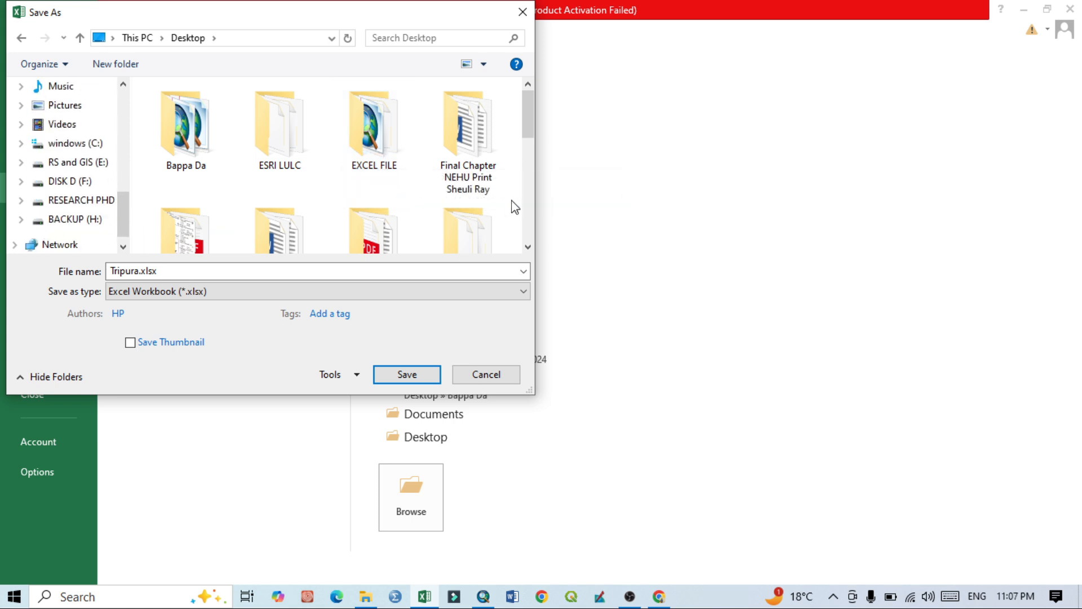
mouse_move(529, 116)
left_mouse_down()
mouse_move(531, 144)
mouse_move(535, 121)
left_mouse_up()
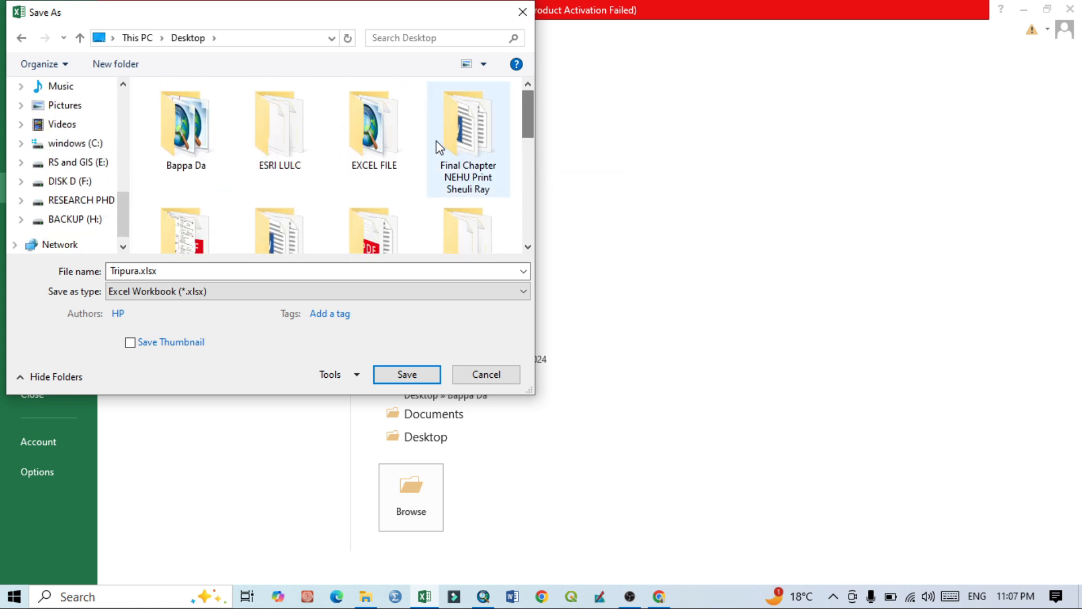
double_click(386, 148)
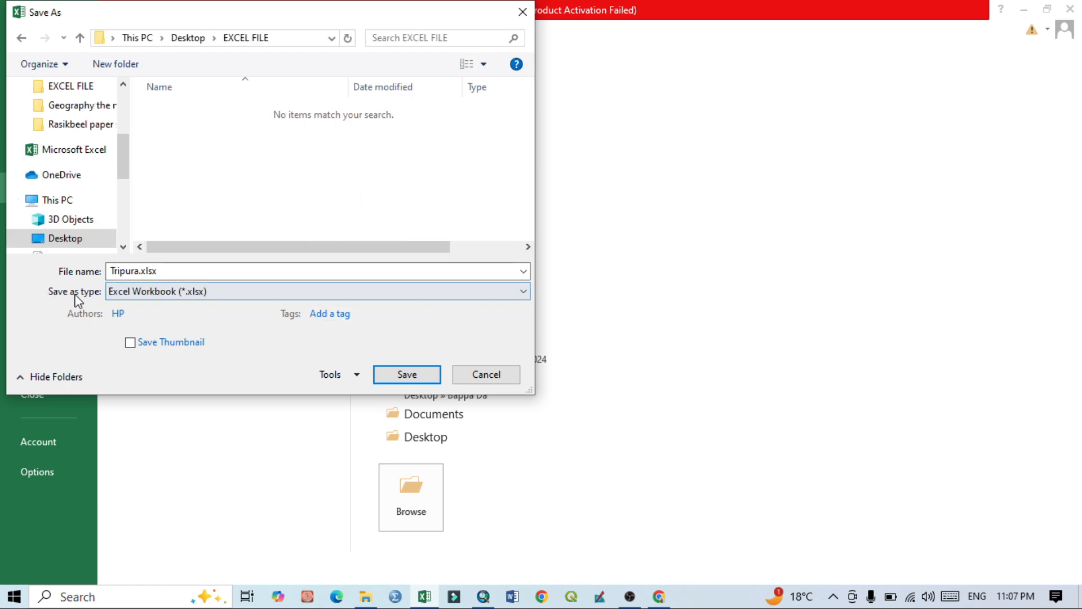
Step: Save the workbook copy in CSV (Comma delimited) format, keeping that format despite possible feature loss
left_click(135, 292)
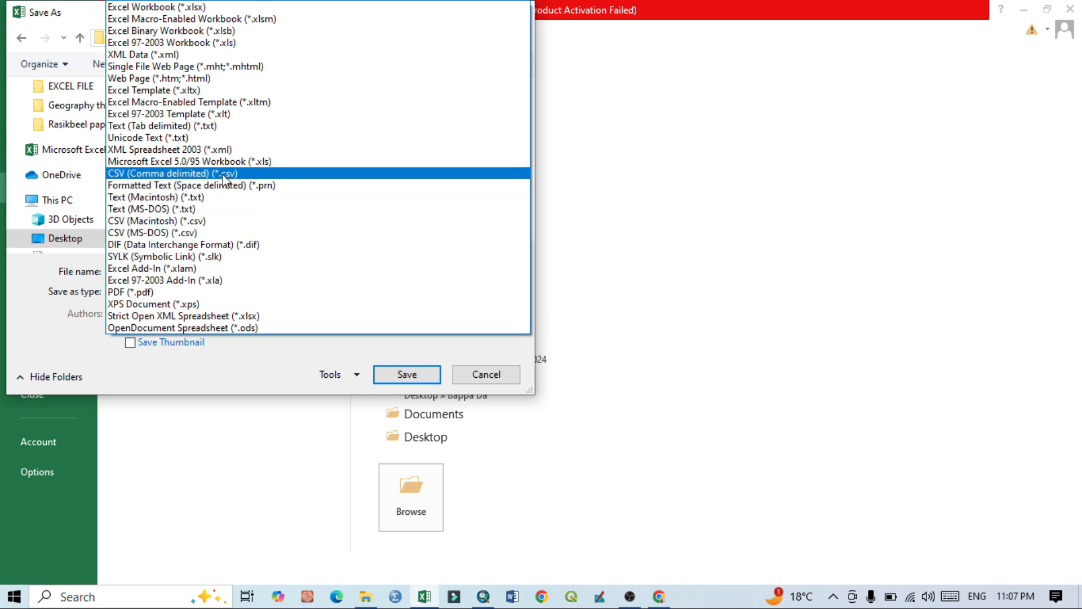
left_click(223, 177)
left_click(413, 355)
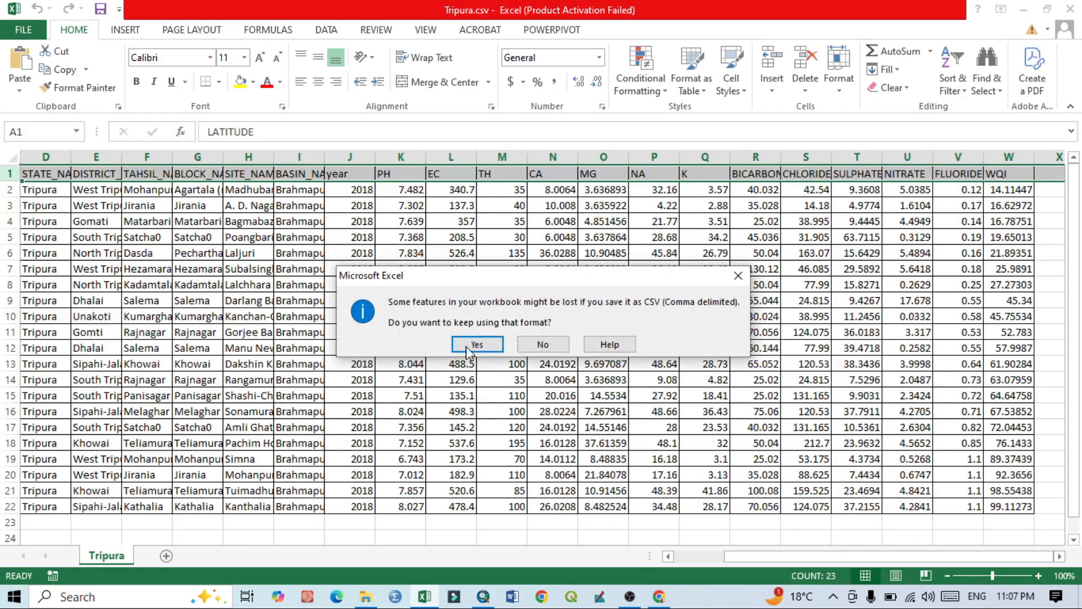
left_click(468, 349)
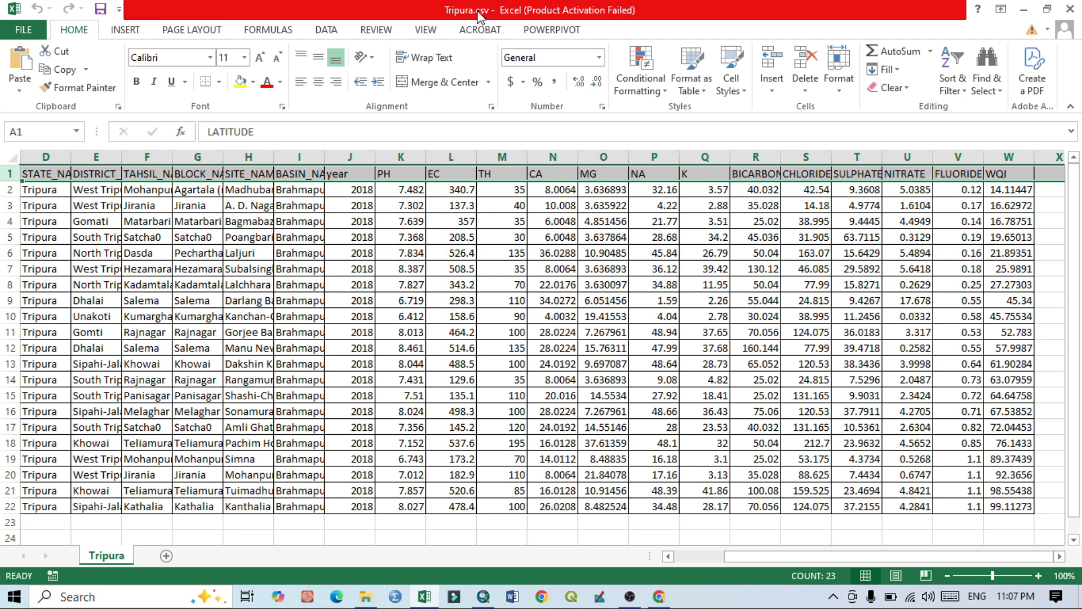
Step: Switch to ArcMap, review the fields in the POINT layer's attribute table and close it
left_click(483, 598)
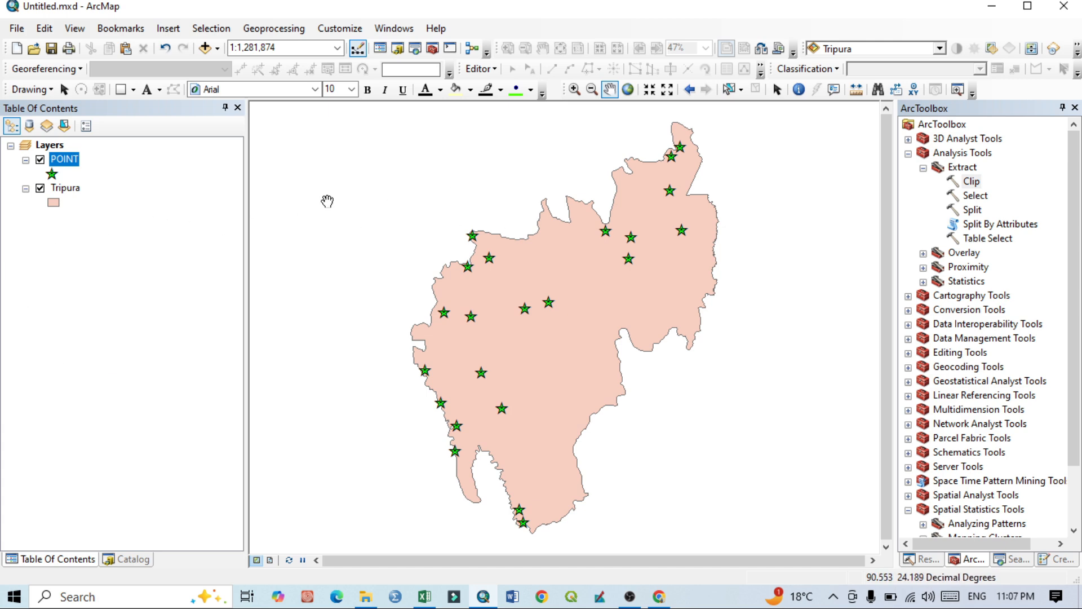
right_click(57, 163)
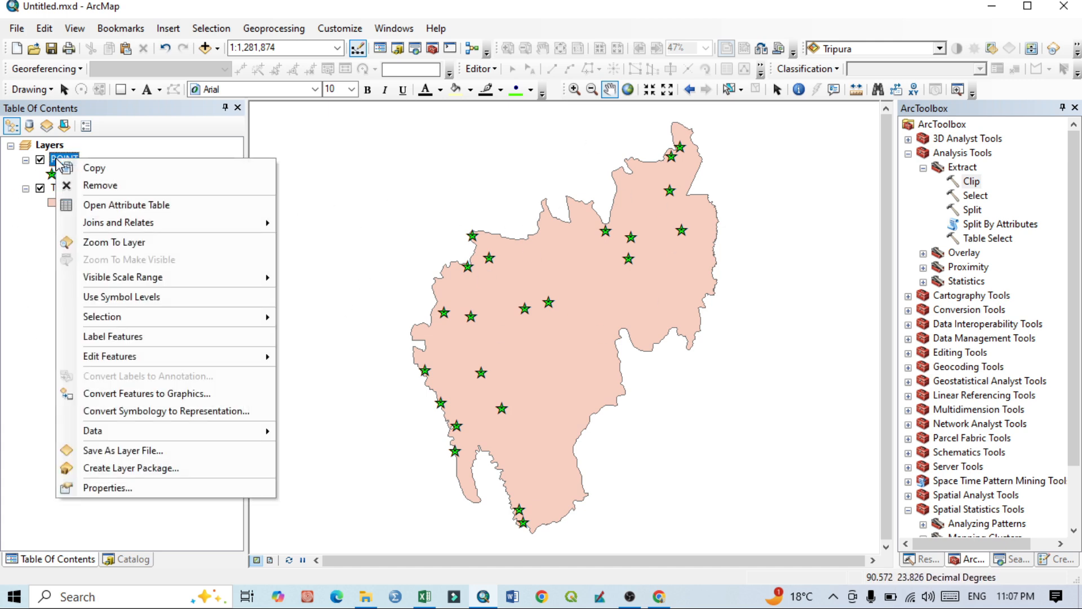
left_click(101, 205)
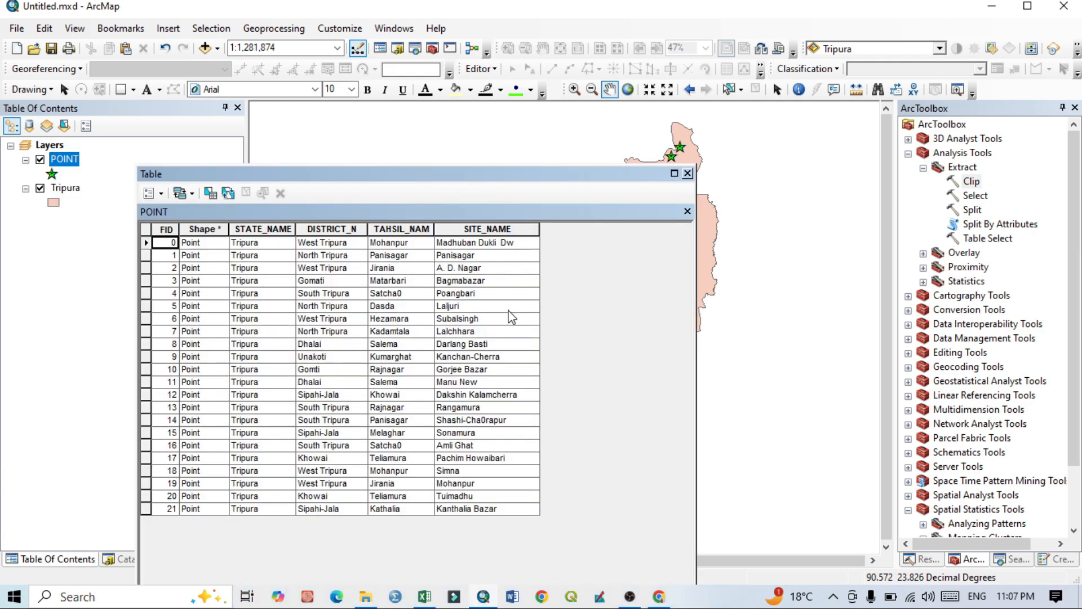
left_click(688, 174)
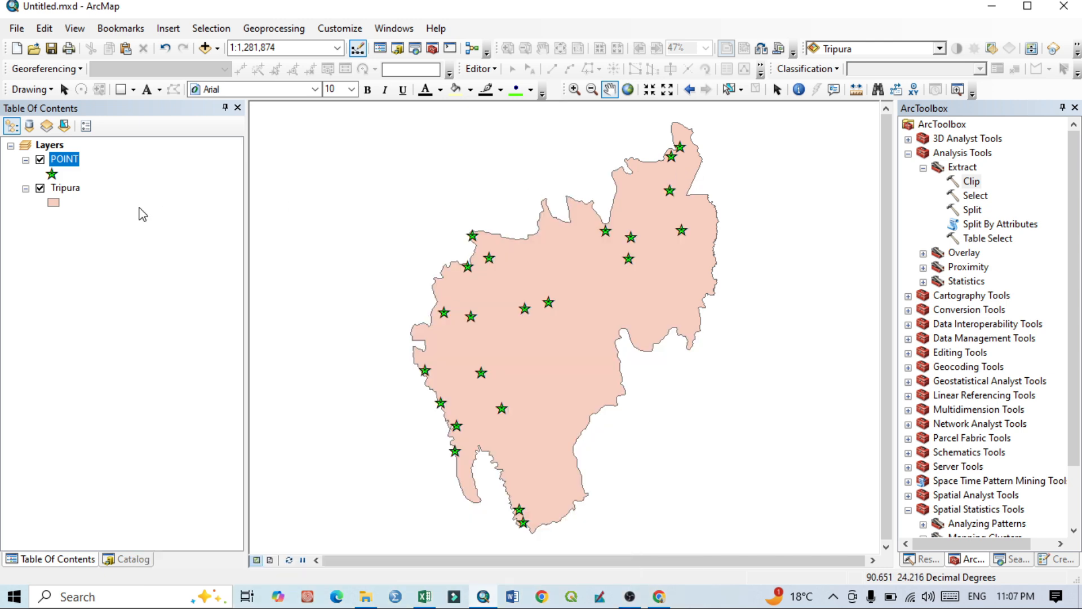
Step: Start an attribute join on the POINT layer, based on its TAHSIL_NAM field
right_click(64, 161)
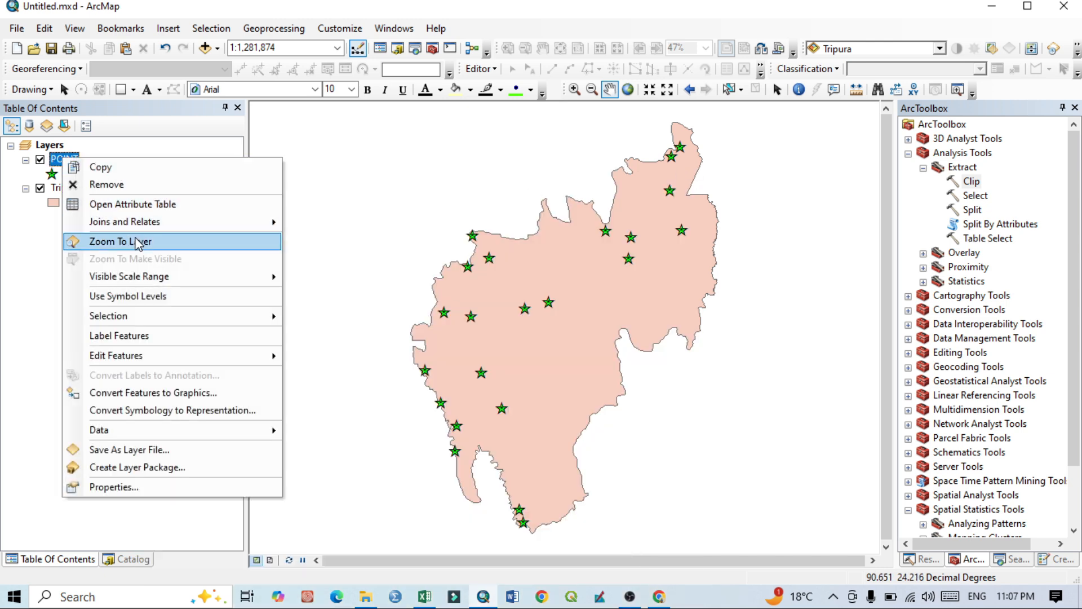
mouse_move(160, 225)
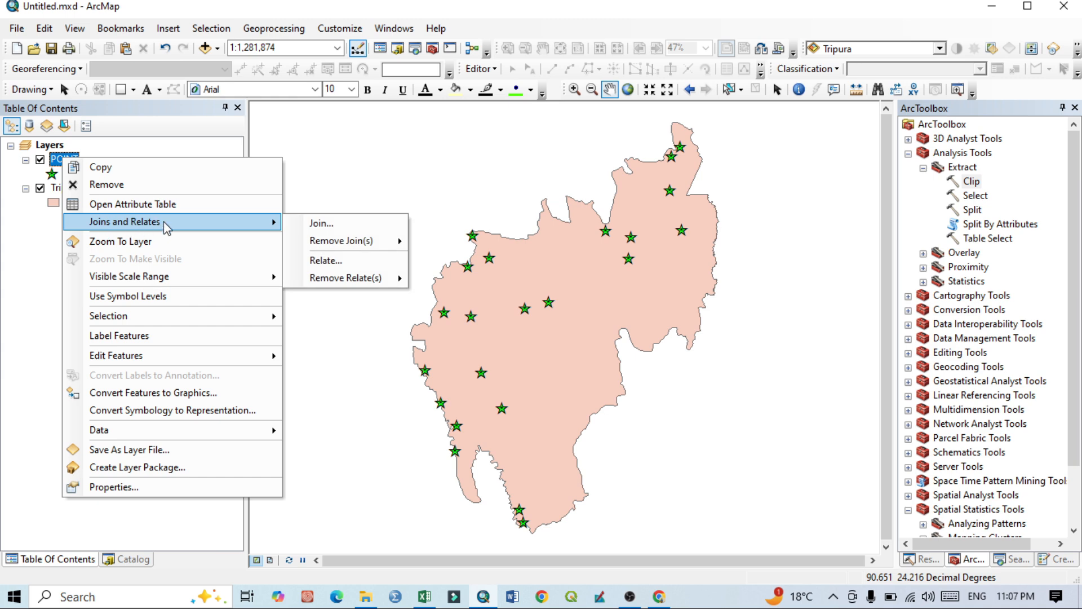
left_click(331, 228)
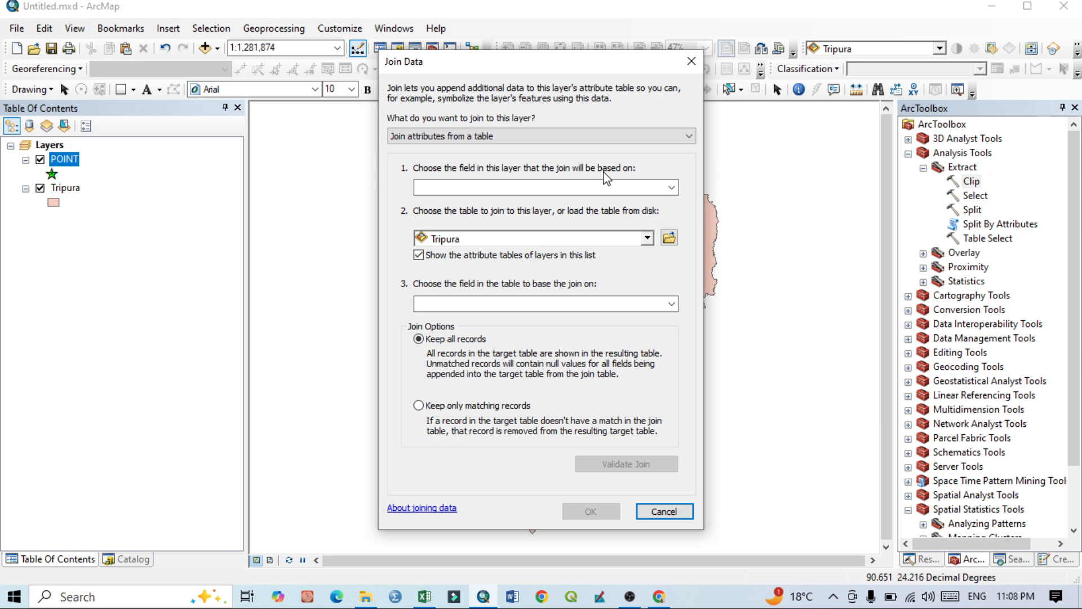
left_click(672, 190)
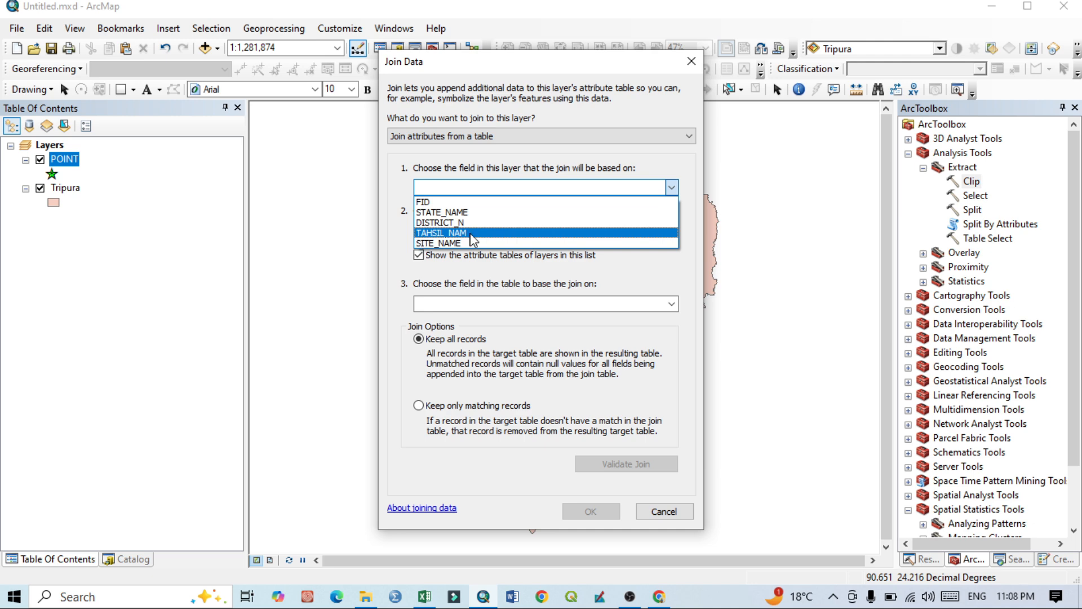
left_click(441, 233)
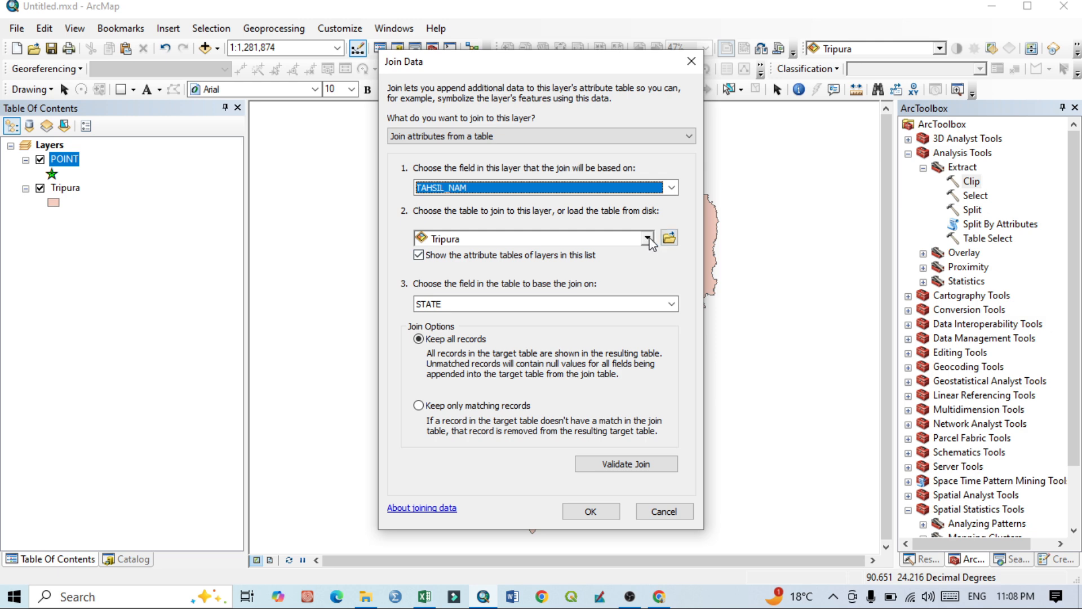
Step: Load Tripura.csv from the Desktop's EXCEL FILE folder as the join table and match on its TAHSIL_NAME field
left_click(648, 239)
left_click(671, 239)
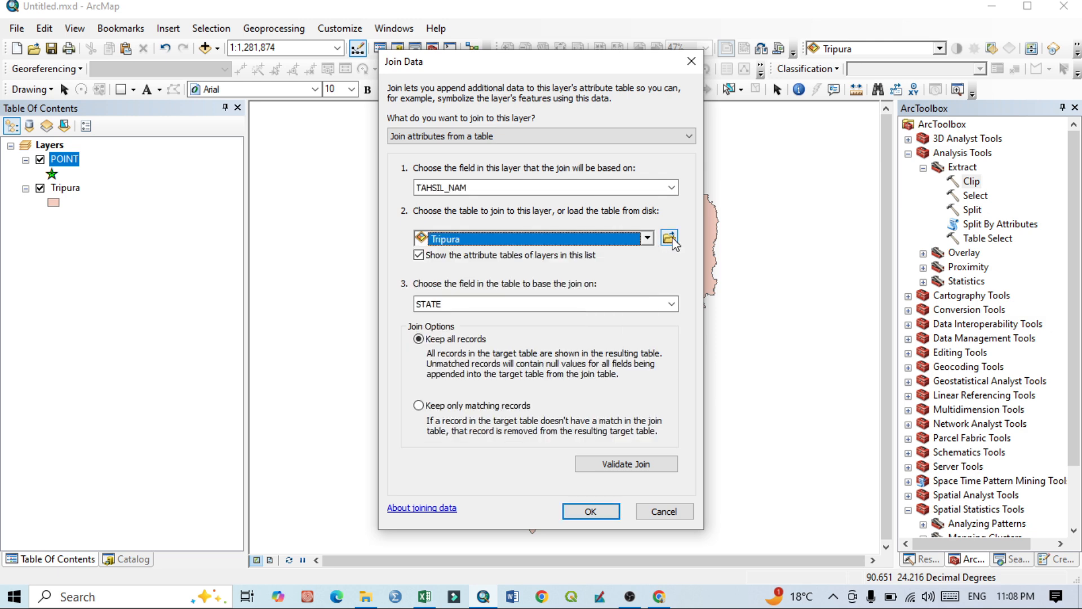
left_click(670, 239)
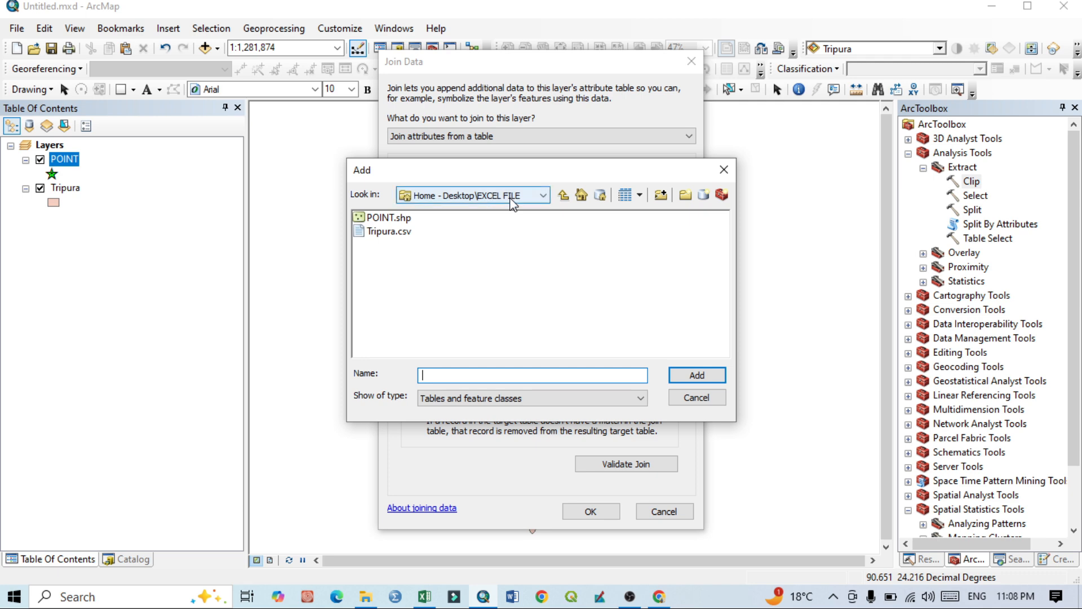
left_click(543, 196)
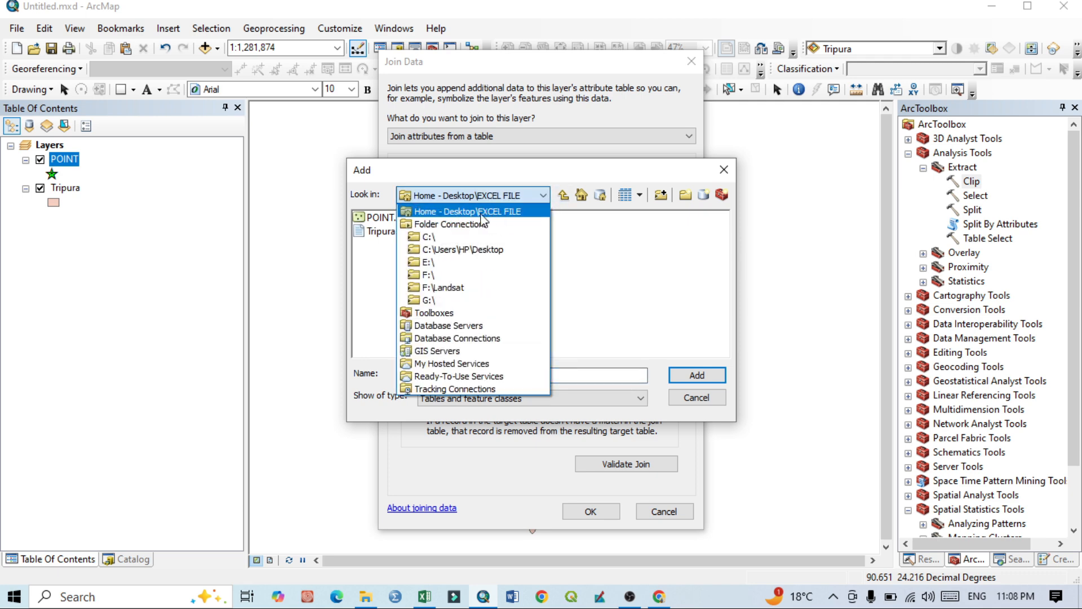
left_click(385, 248)
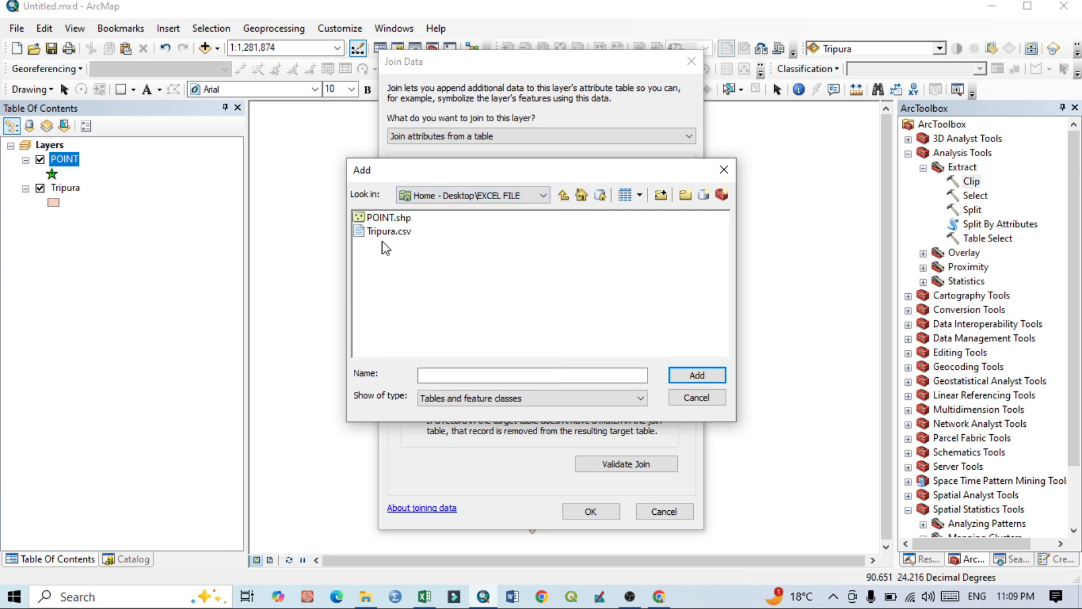
left_click(386, 235)
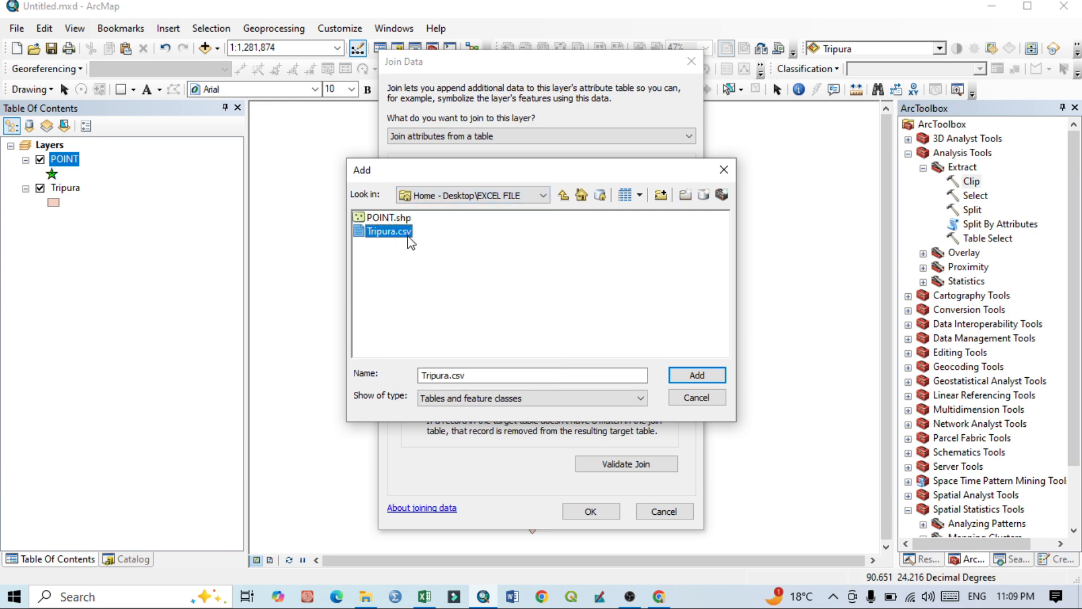
left_click(699, 373)
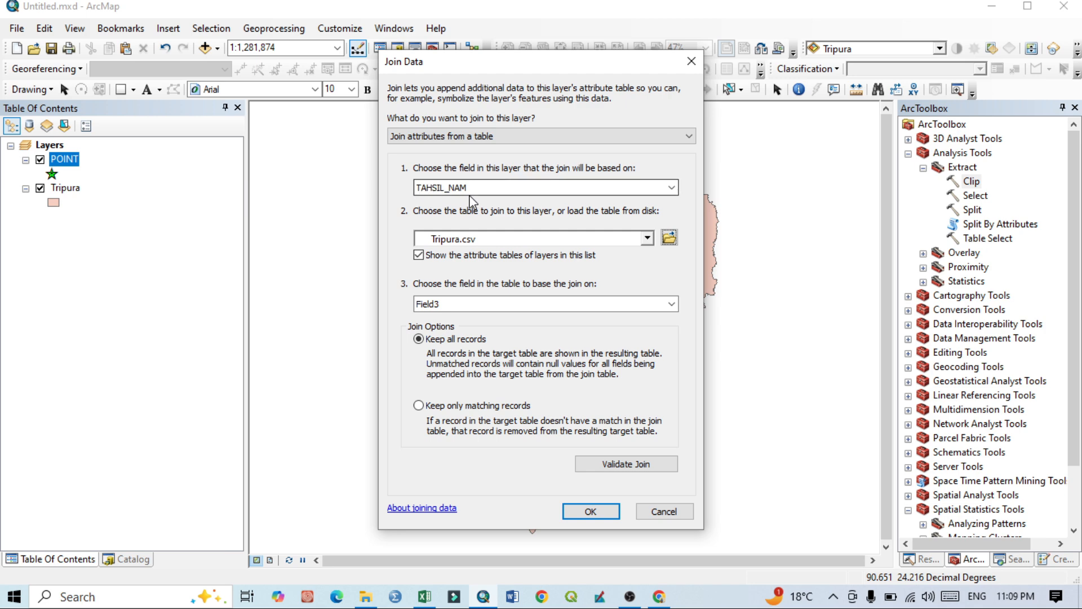
left_click(559, 307)
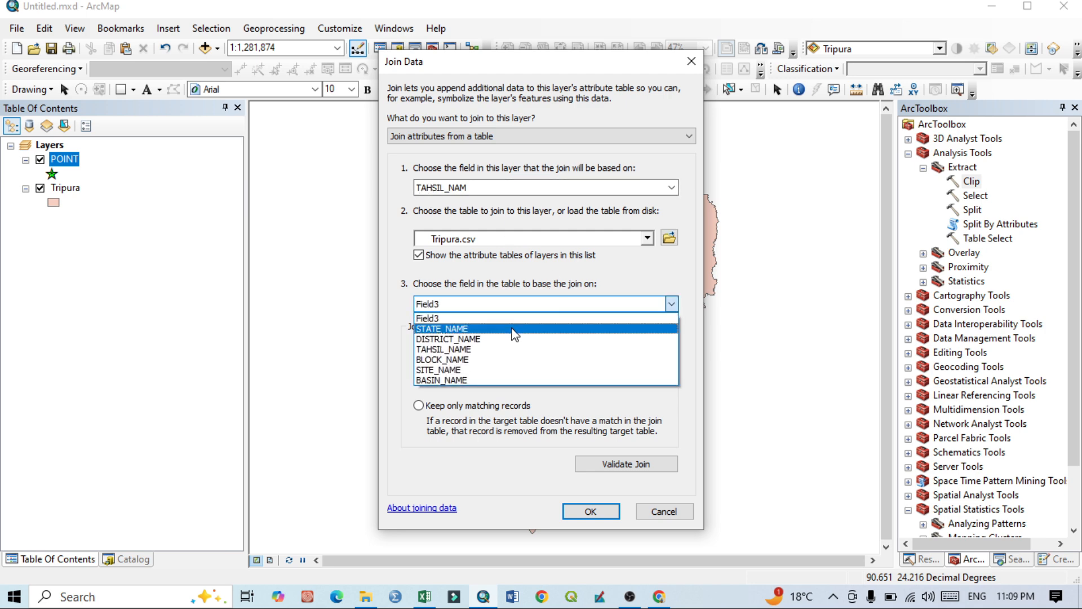
left_click(449, 349)
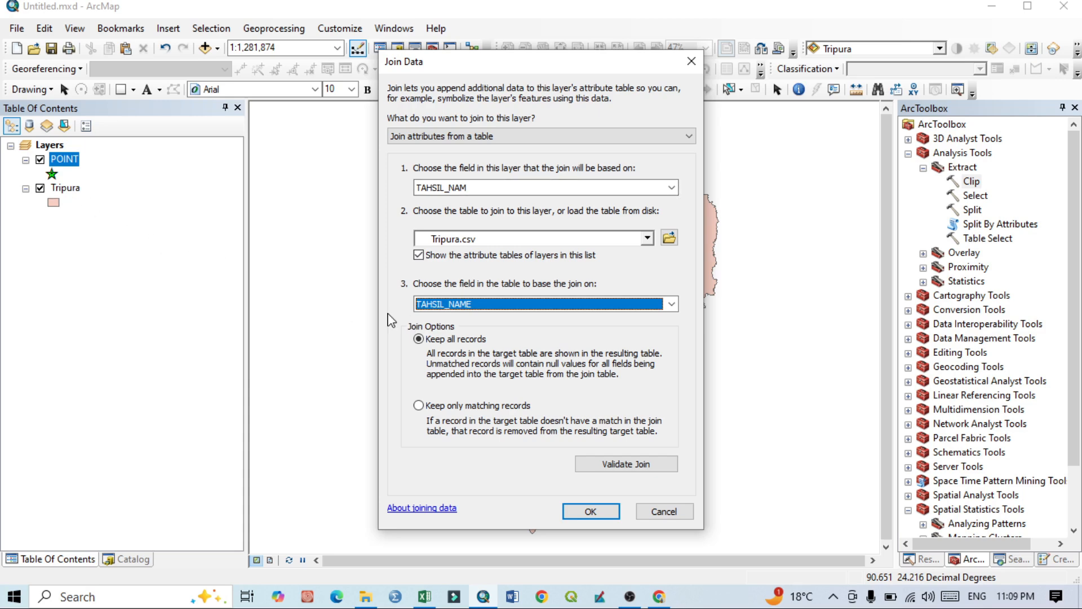
Step: Try basing the join on the SITE_NAME field in both the POINT layer and Tripura.csv
left_click(460, 188)
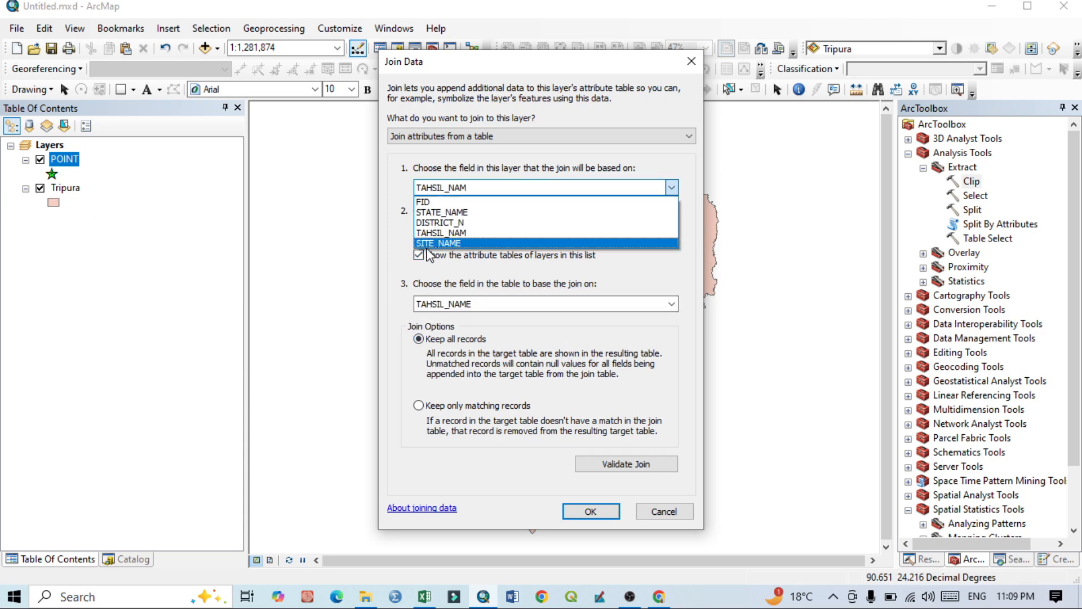
left_click(439, 242)
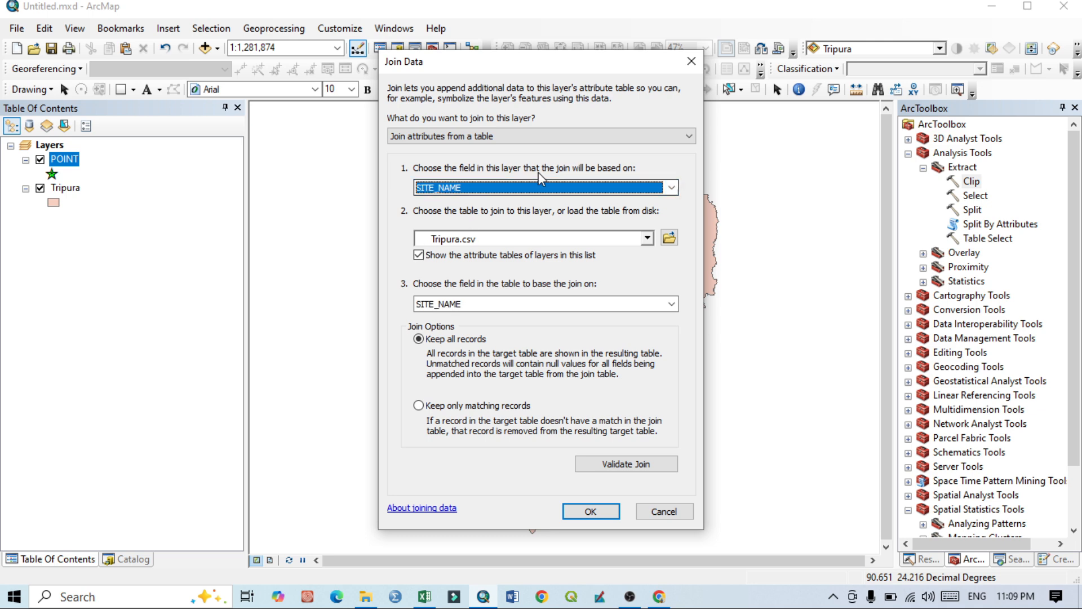
left_click(485, 305)
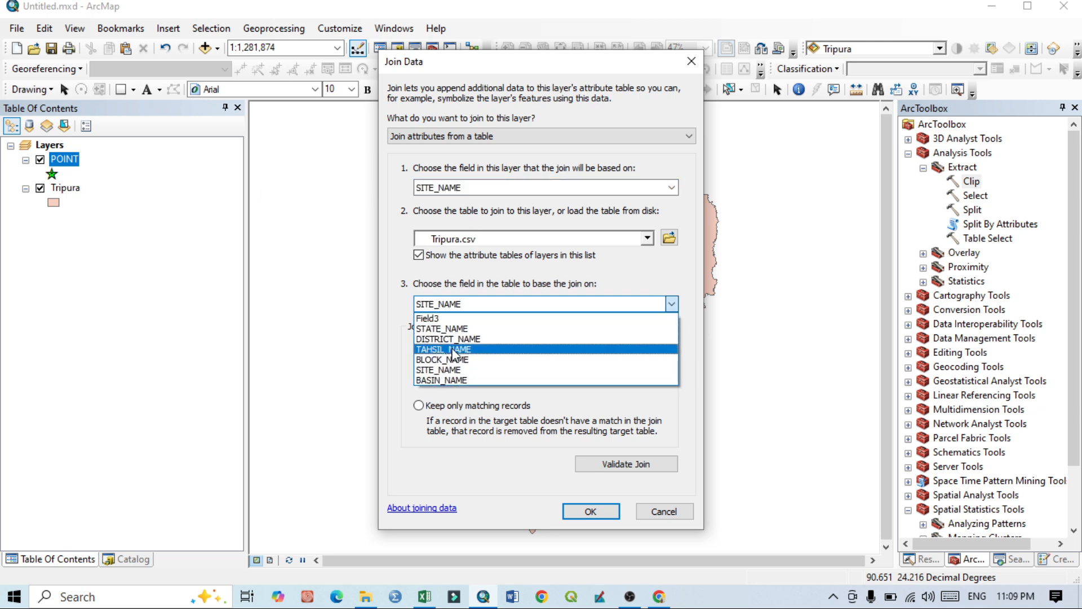
left_click(425, 370)
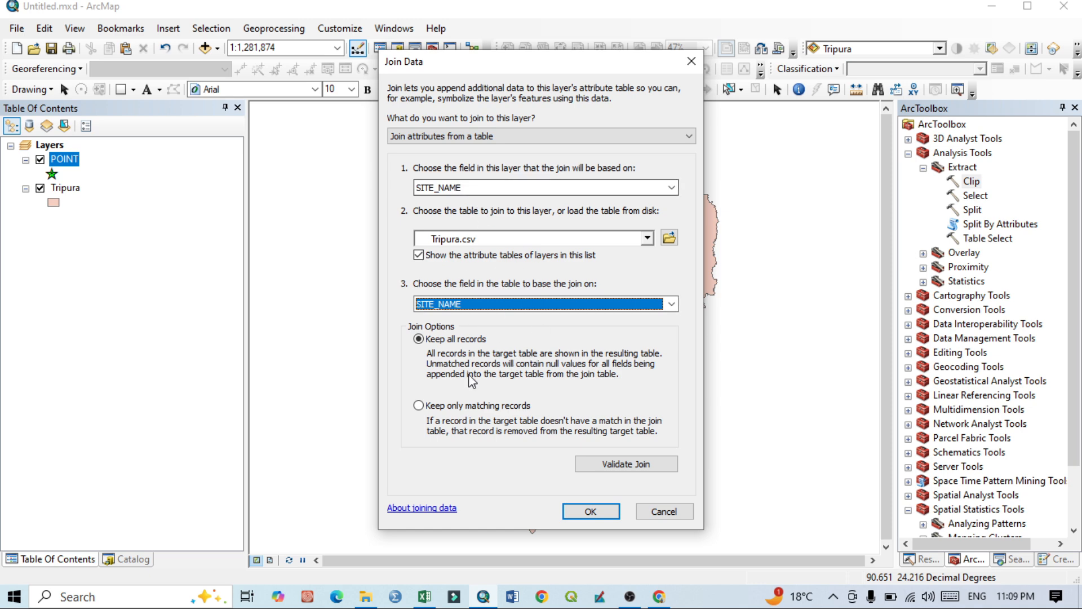
Step: Set the join fields to TAHSIL_NAM for the POINT layer and TAHSIL_NAME for Tripura.csv
left_click(467, 188)
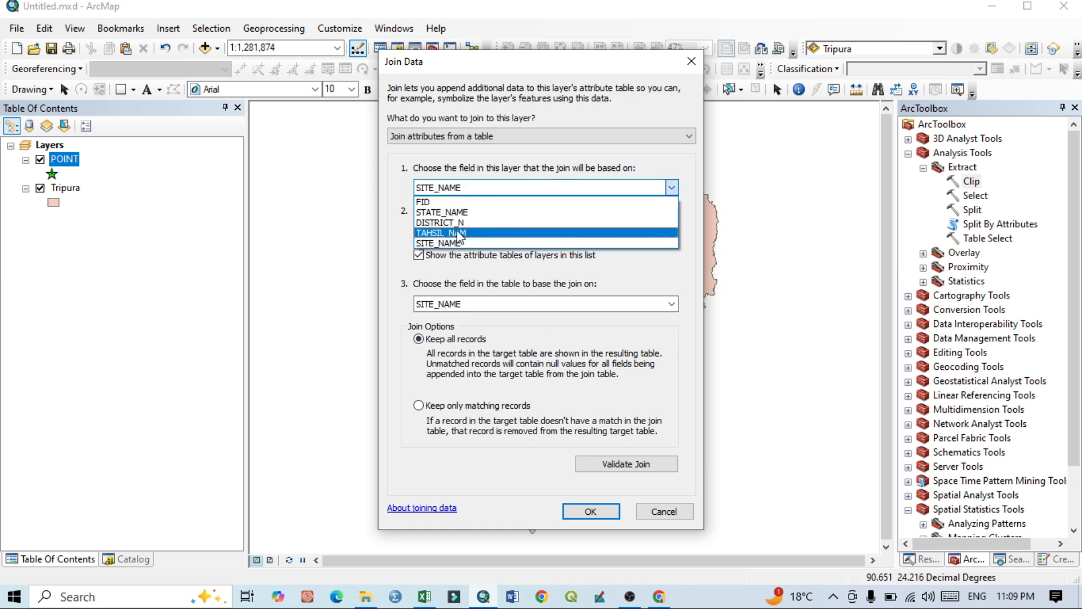
left_click(458, 232)
left_click(486, 304)
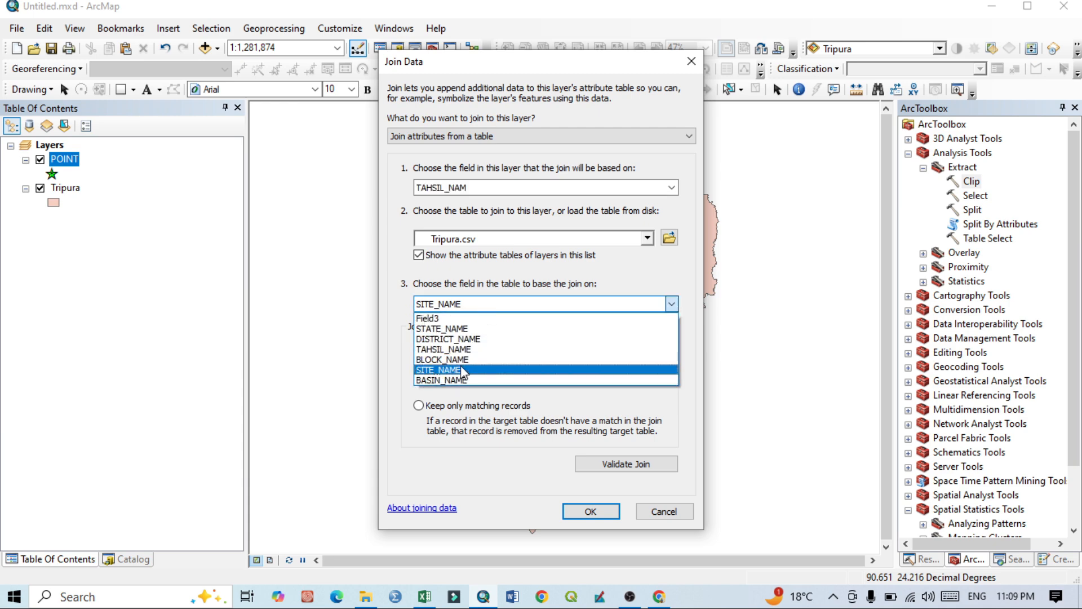
left_click(463, 350)
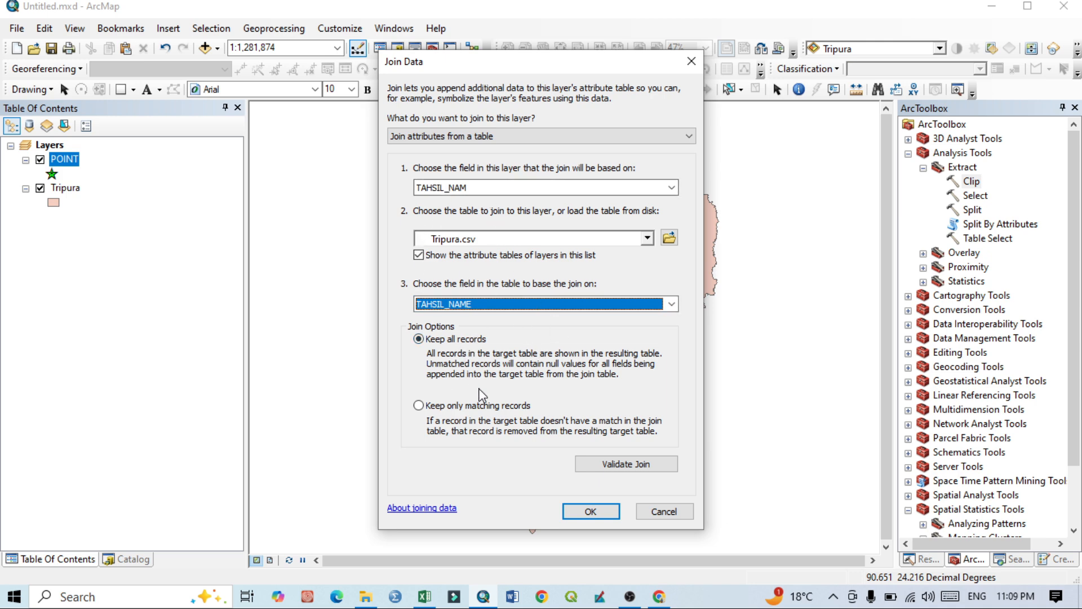
Step: Validate the join, close its report and run the join with all records kept
left_click(626, 467)
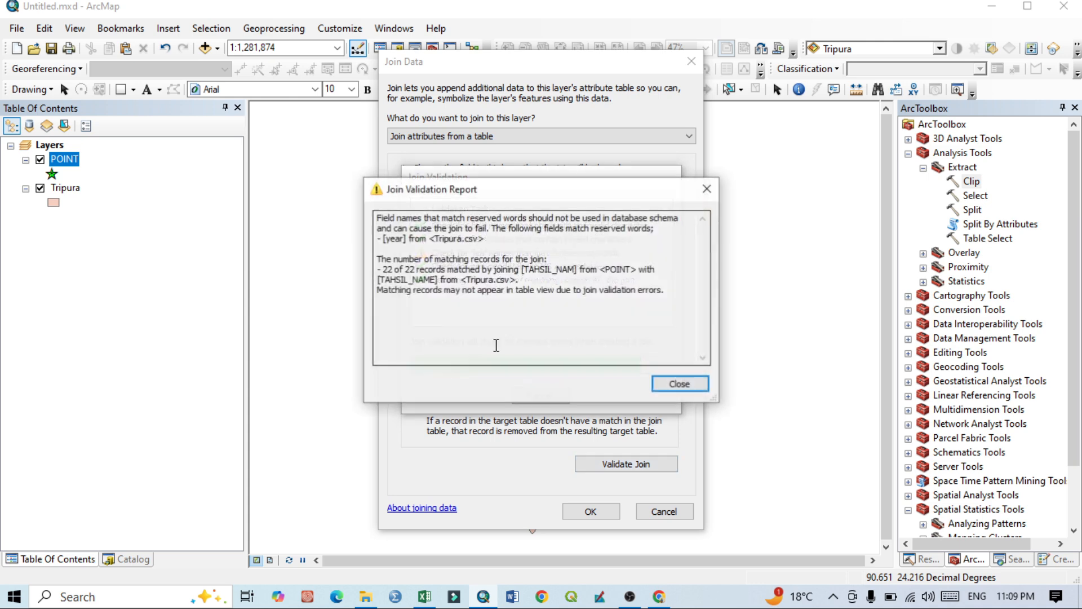
left_click(680, 385)
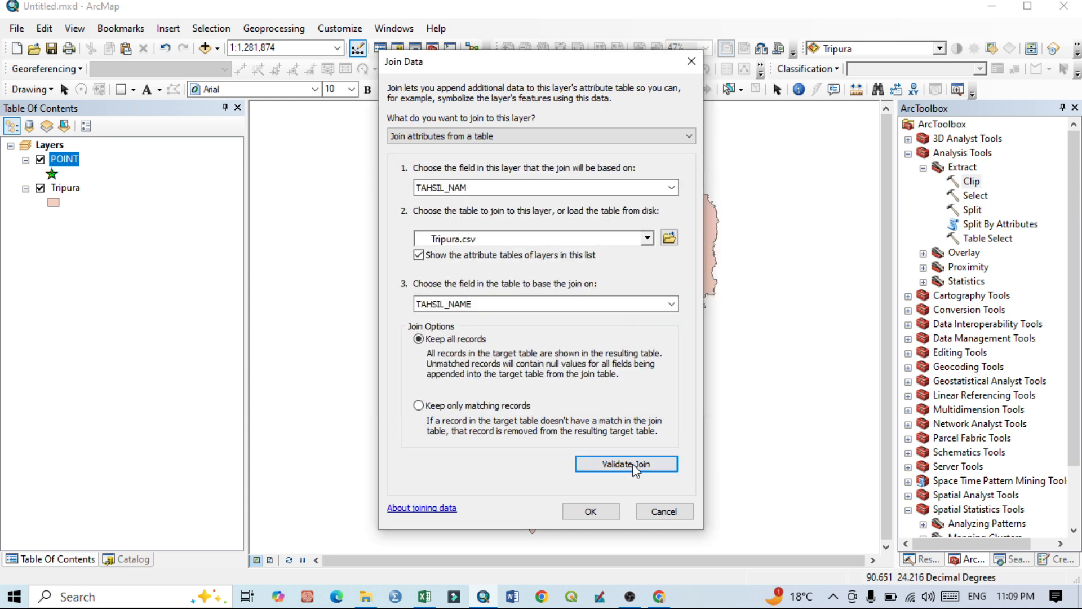
left_click(590, 512)
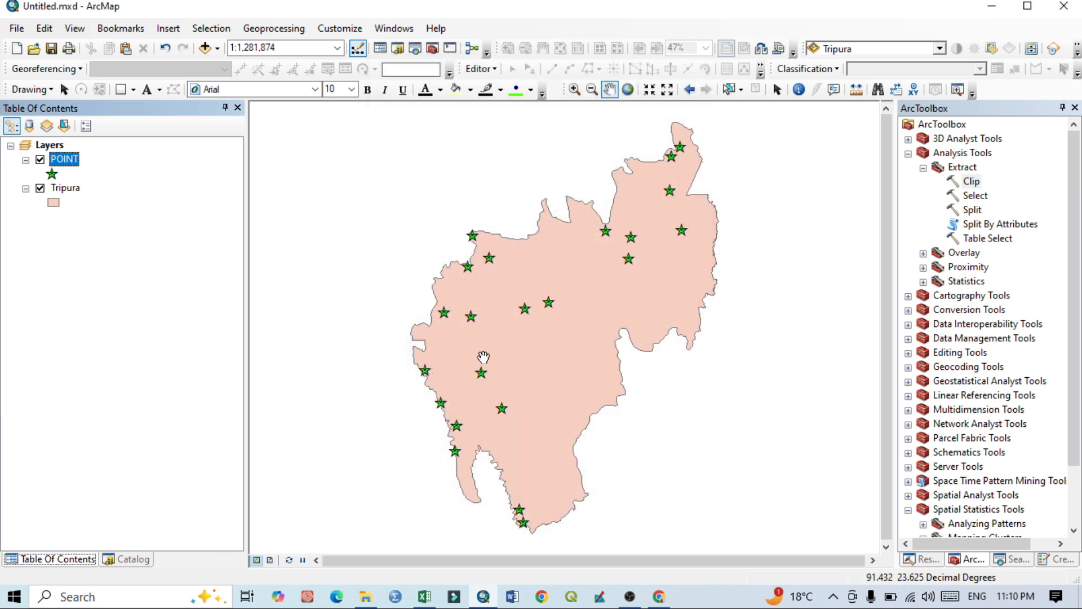
Step: Open the POINT layer's attribute table and examine the joined fields through to the WQI column
right_click(68, 163)
left_click(107, 212)
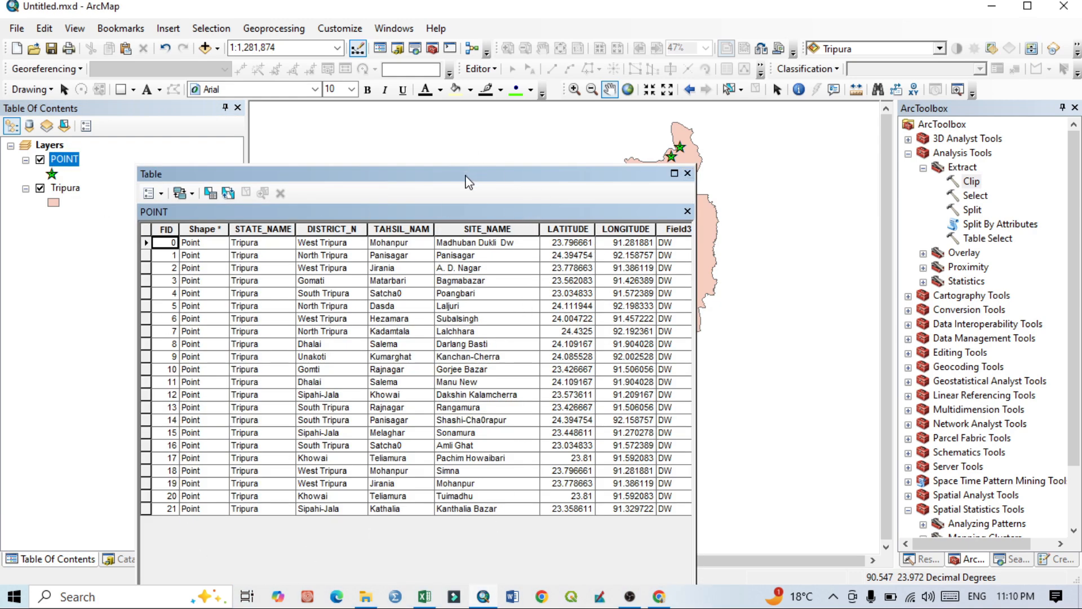
left_click_drag(466, 174, 511, 47)
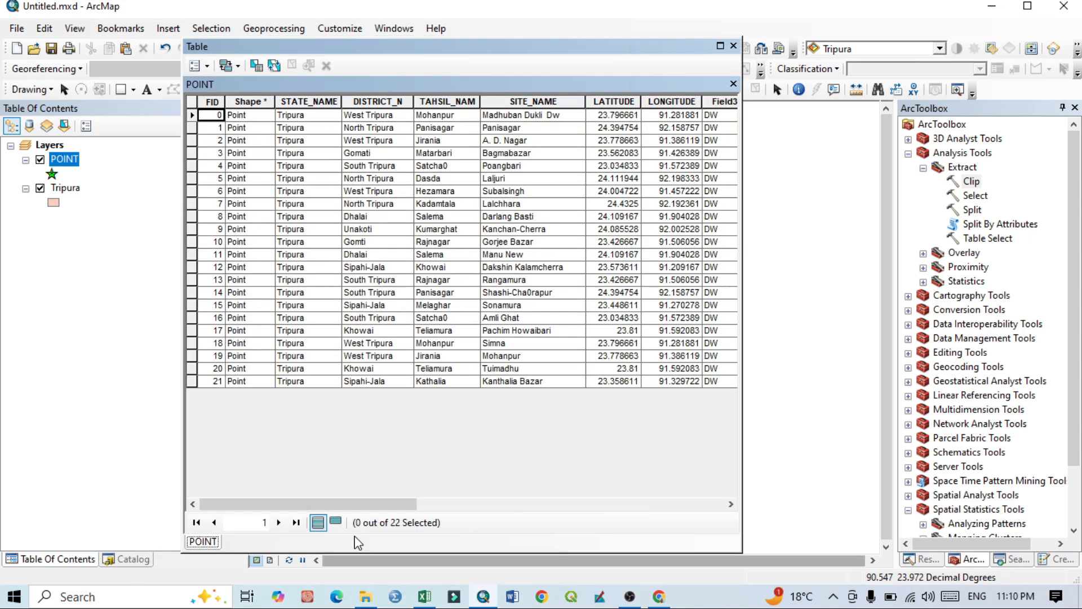
left_click_drag(355, 504, 784, 489)
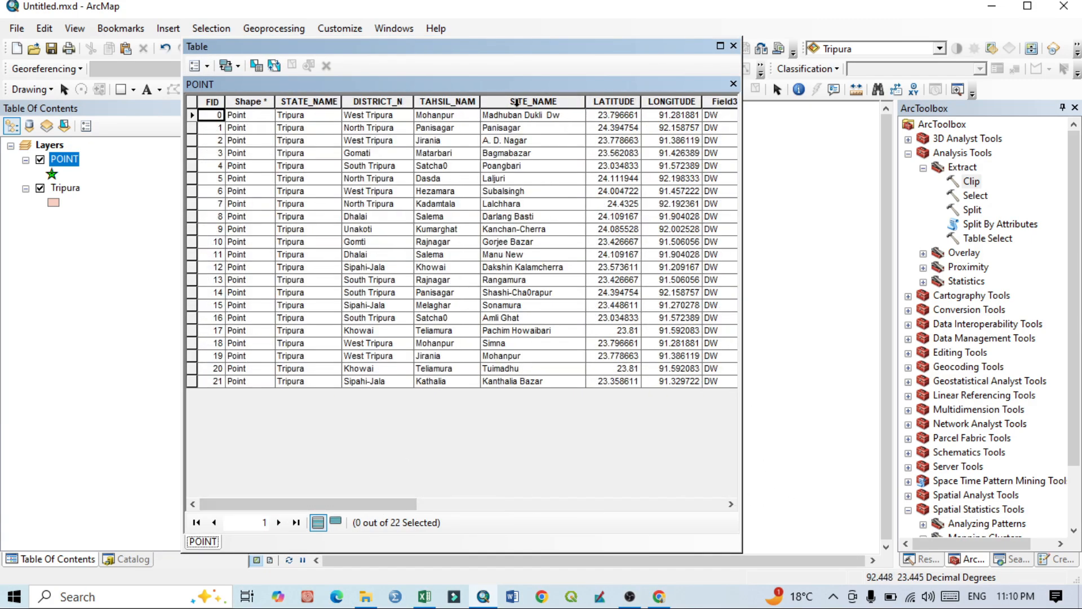
left_click_drag(372, 504, 698, 509)
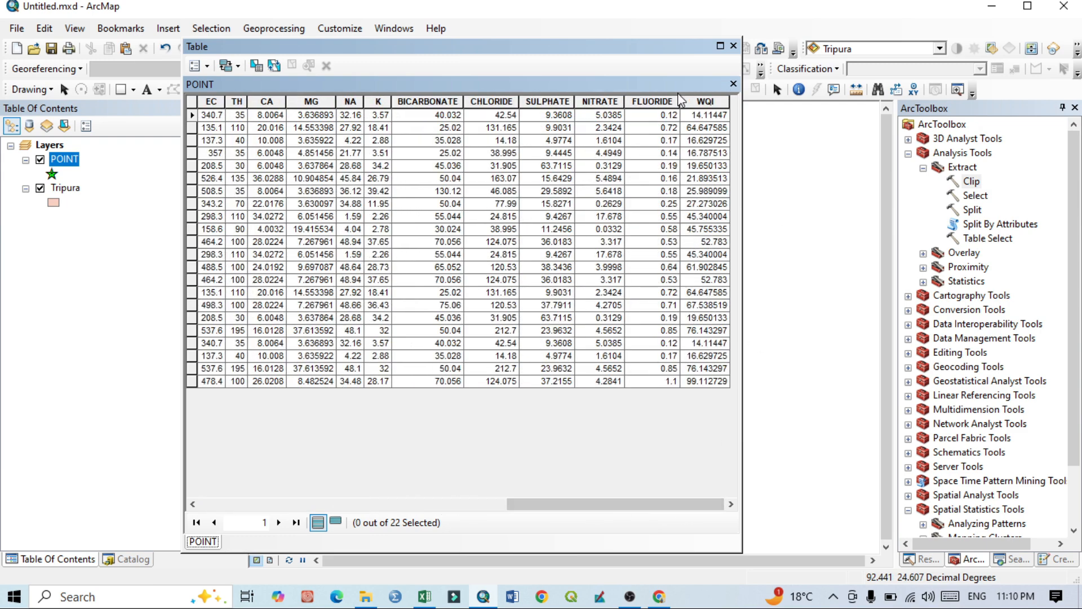
mouse_move(605, 505)
left_mouse_down()
mouse_move(292, 485)
mouse_move(623, 513)
left_mouse_up()
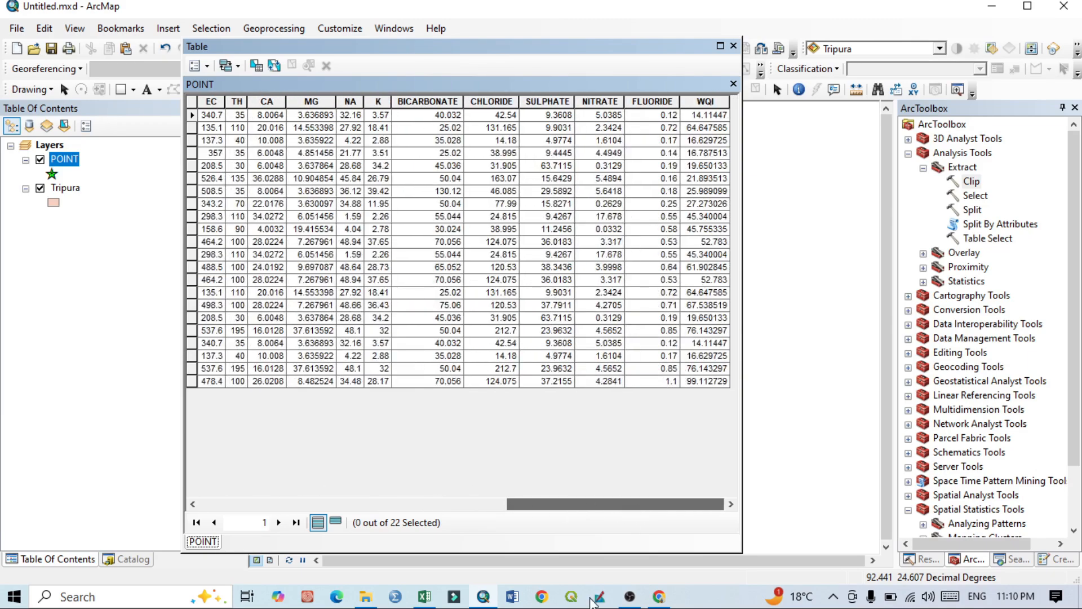
Step: Switch to Excel to compare the joined fields with the Tripura.csv columns, return to ArcMap and close the attribute table
left_click(425, 596)
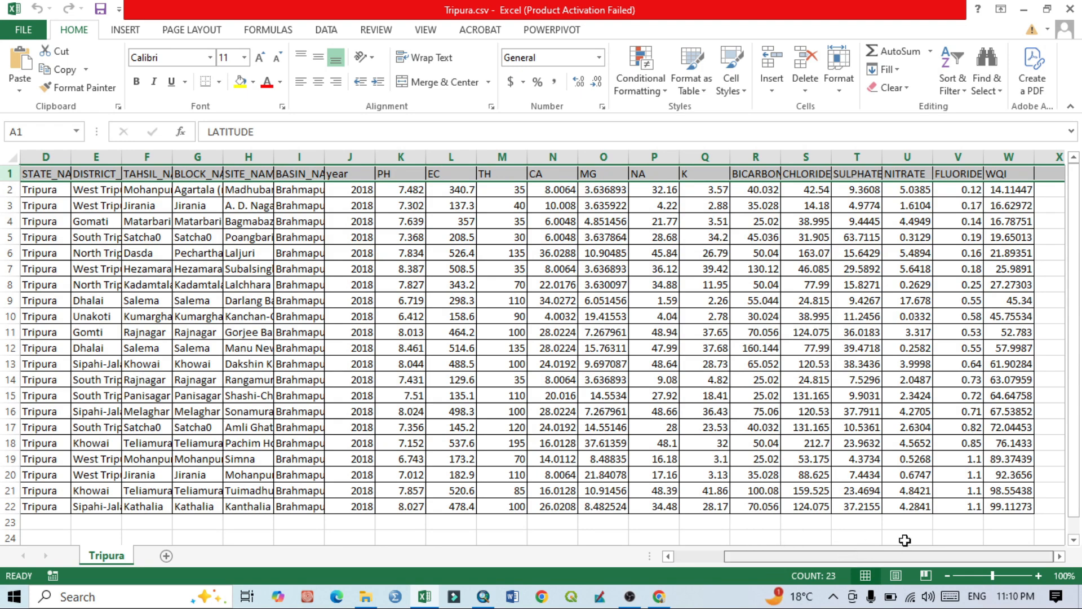
left_click(1023, 10)
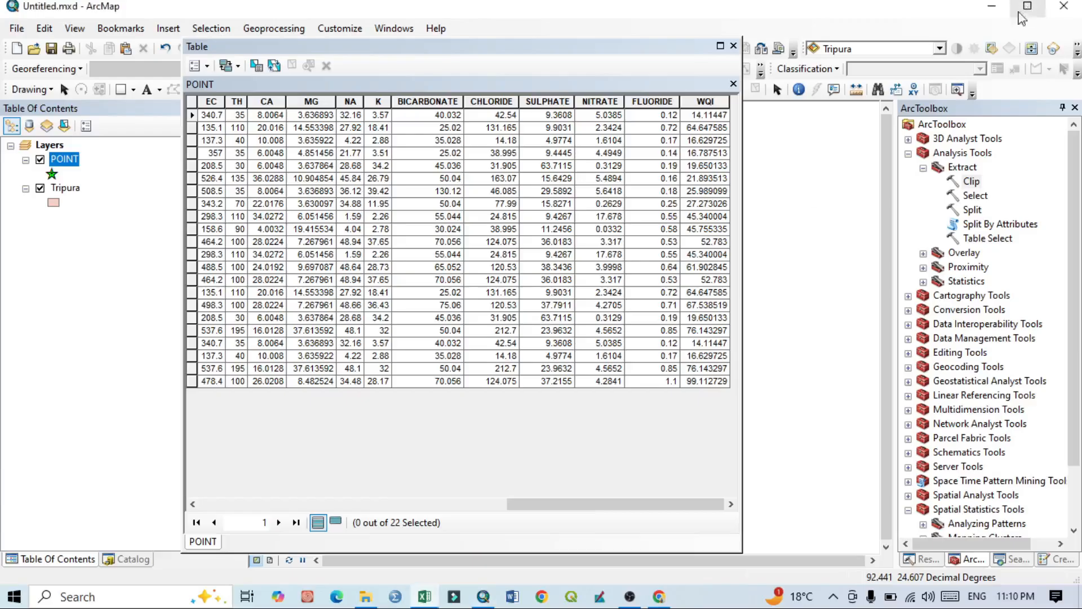
left_click(734, 46)
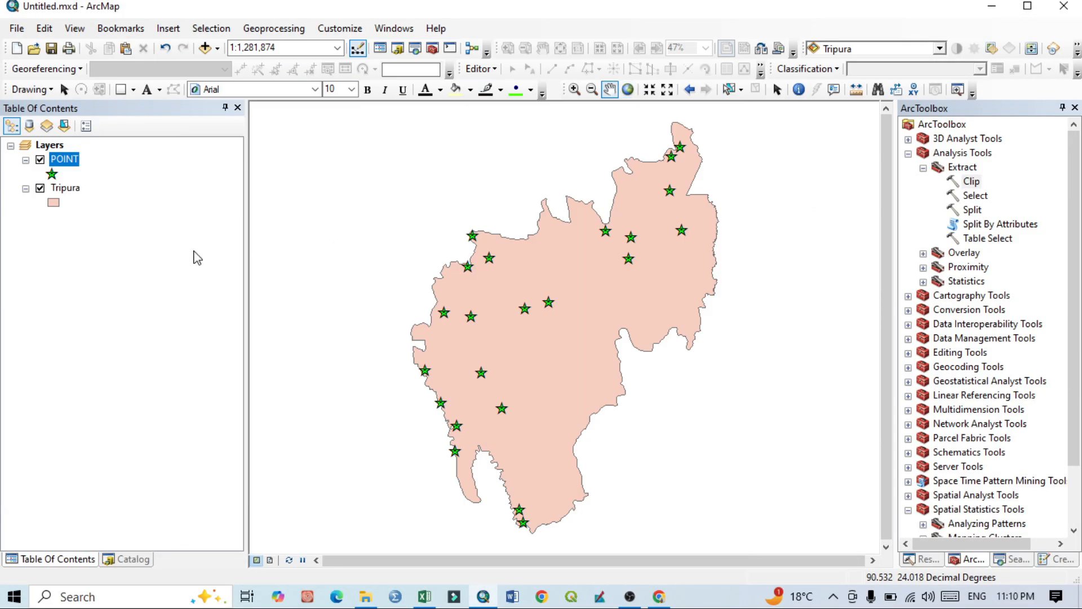
Step: Open the symbology settings in the POINT layer's properties
right_click(66, 163)
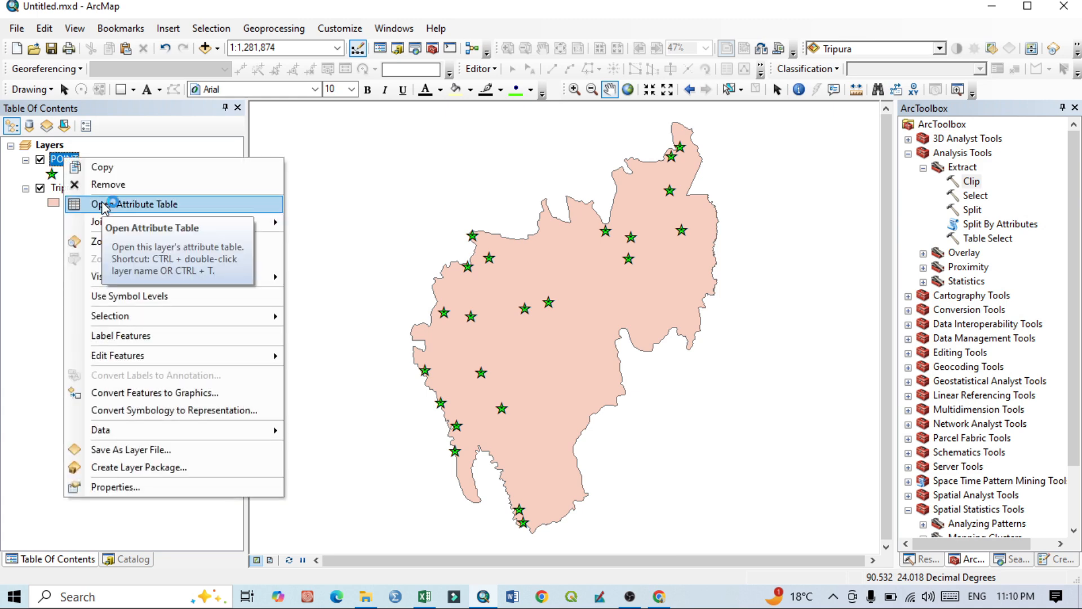
left_click(115, 487)
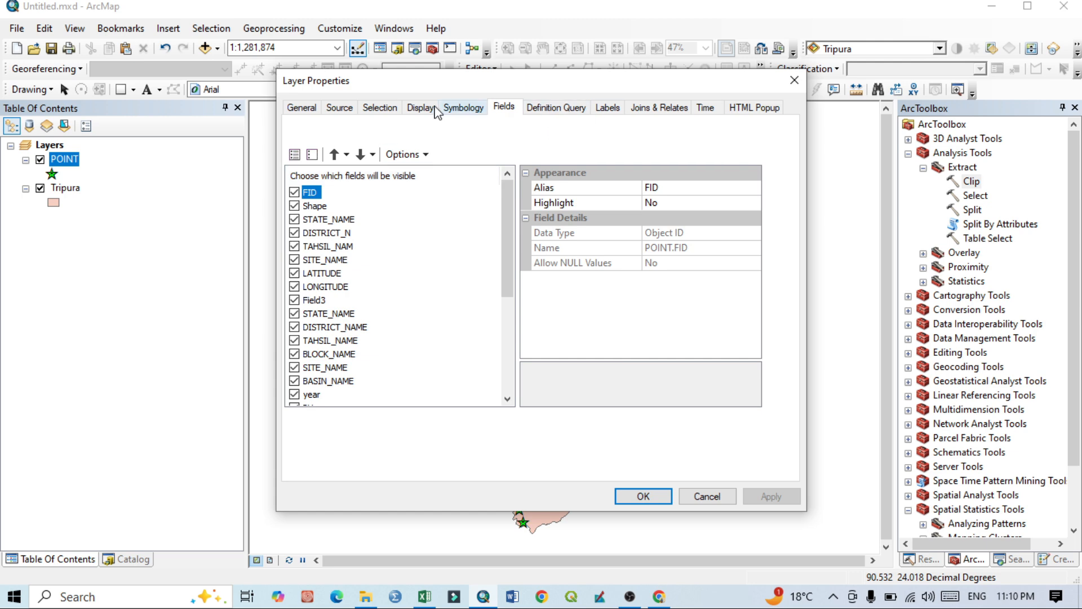
left_click(463, 108)
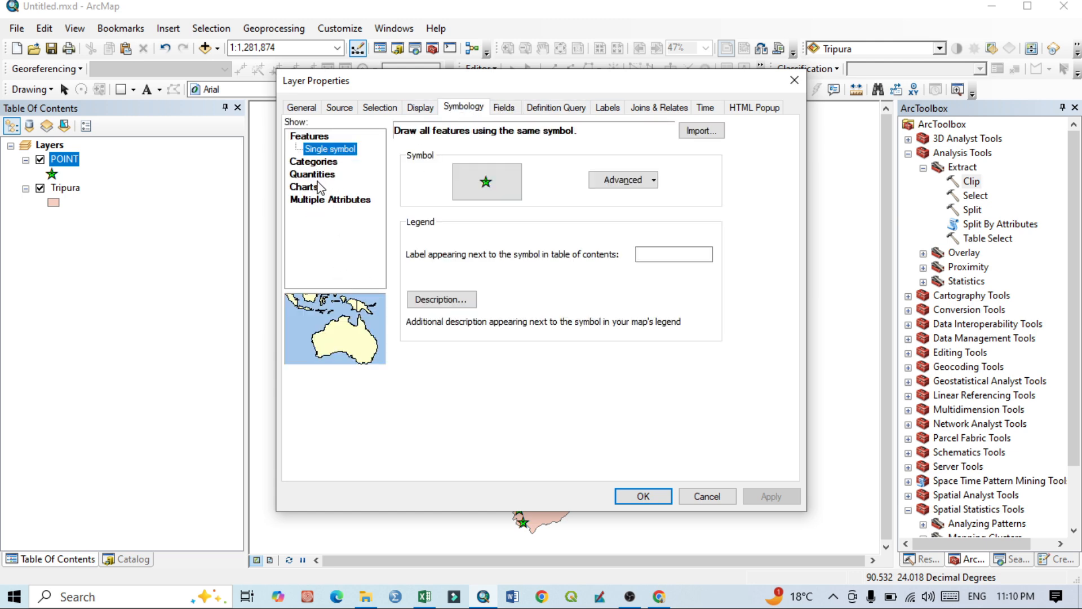
Step: Try symbolizing the POINT layer by unique values of the NA field with all values added
left_click(314, 163)
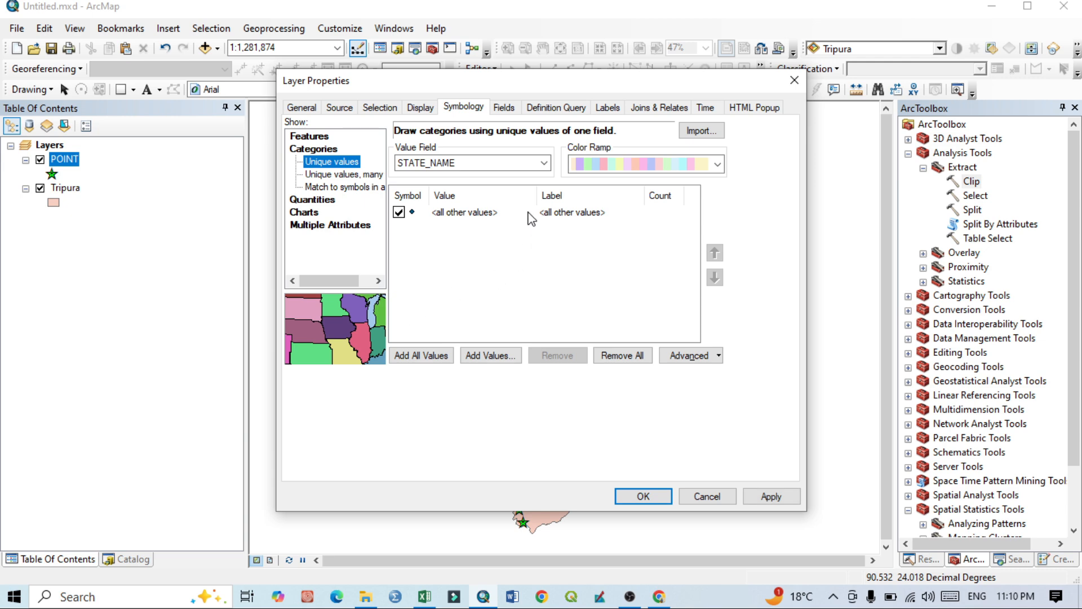
left_click(543, 163)
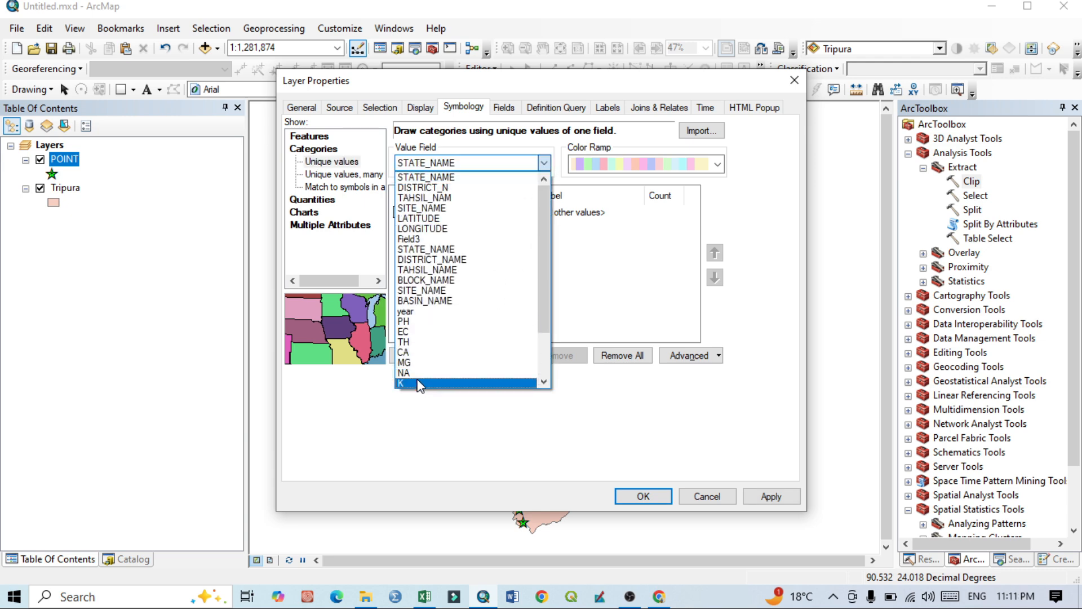
left_click(428, 373)
left_click(424, 358)
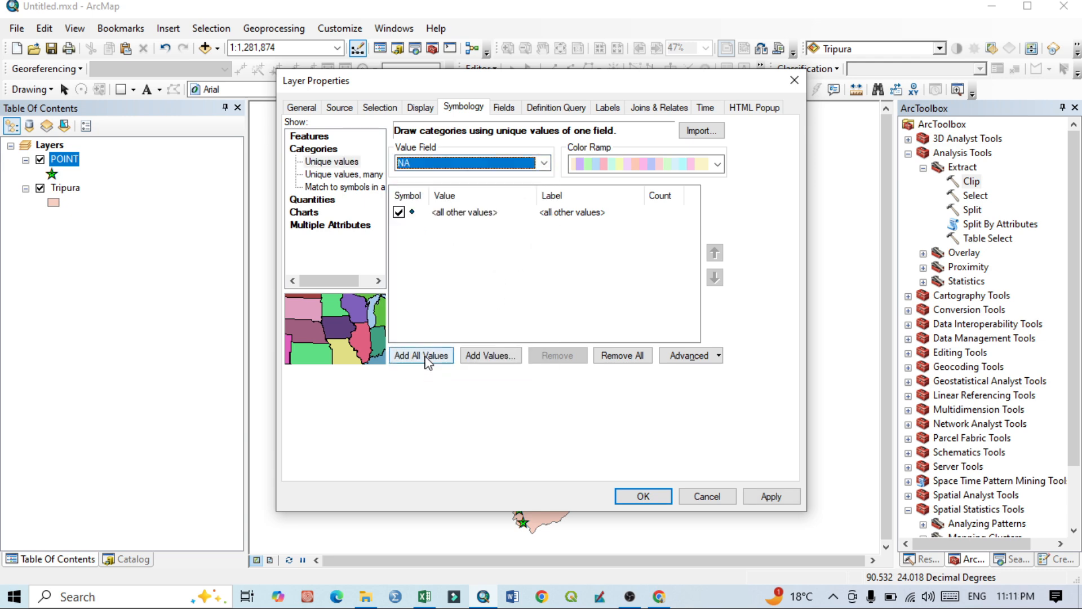
scroll(595, 290, "down", 3)
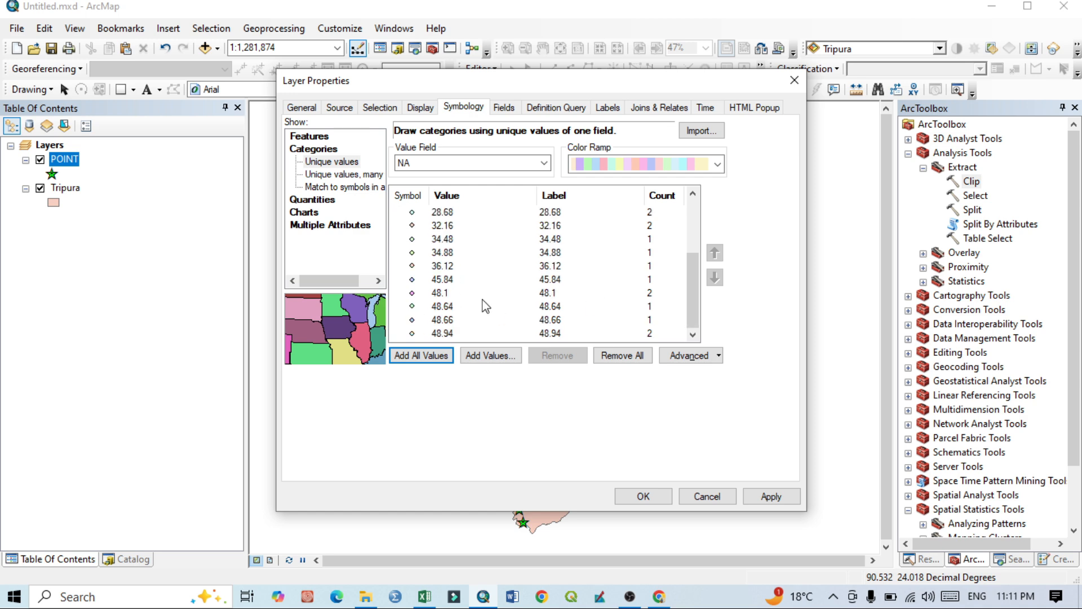
Step: Symbolize the POINT layer with bar/column charts of the MG field and apply the change
left_click(312, 212)
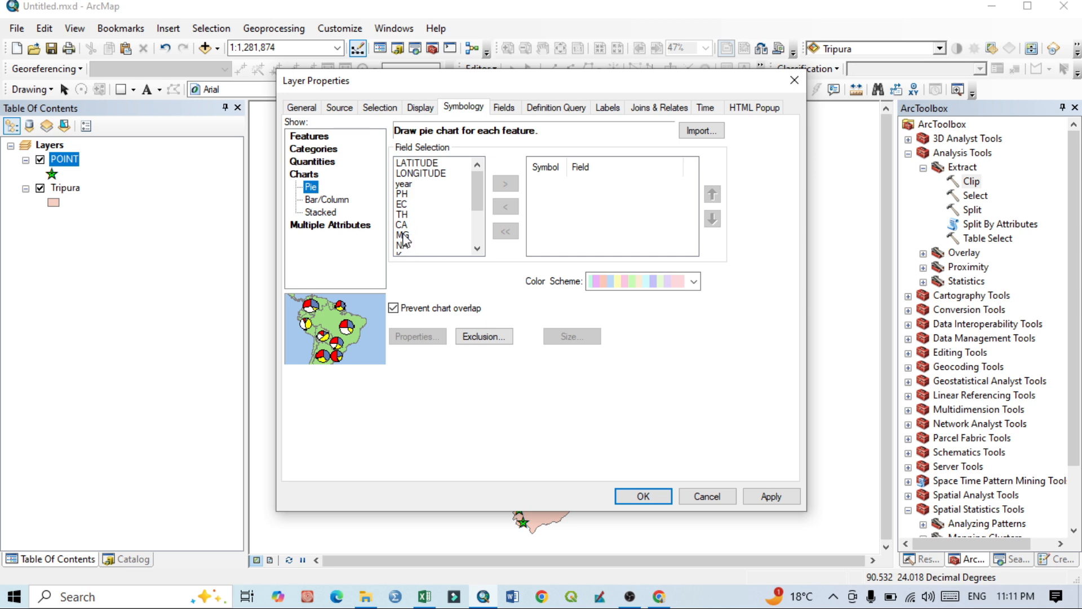
left_click(325, 200)
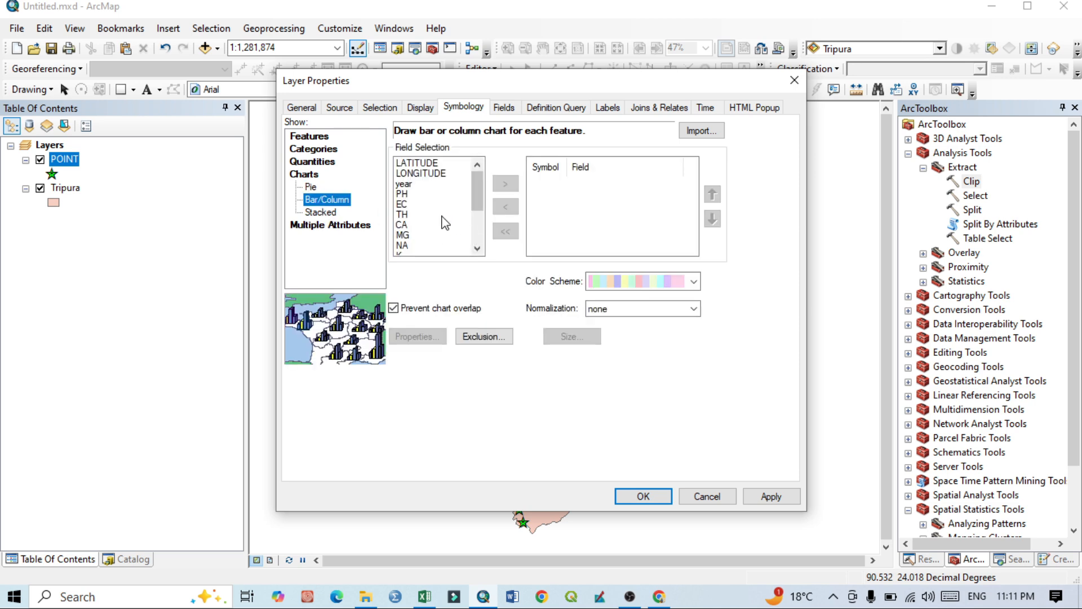
double_click(404, 235)
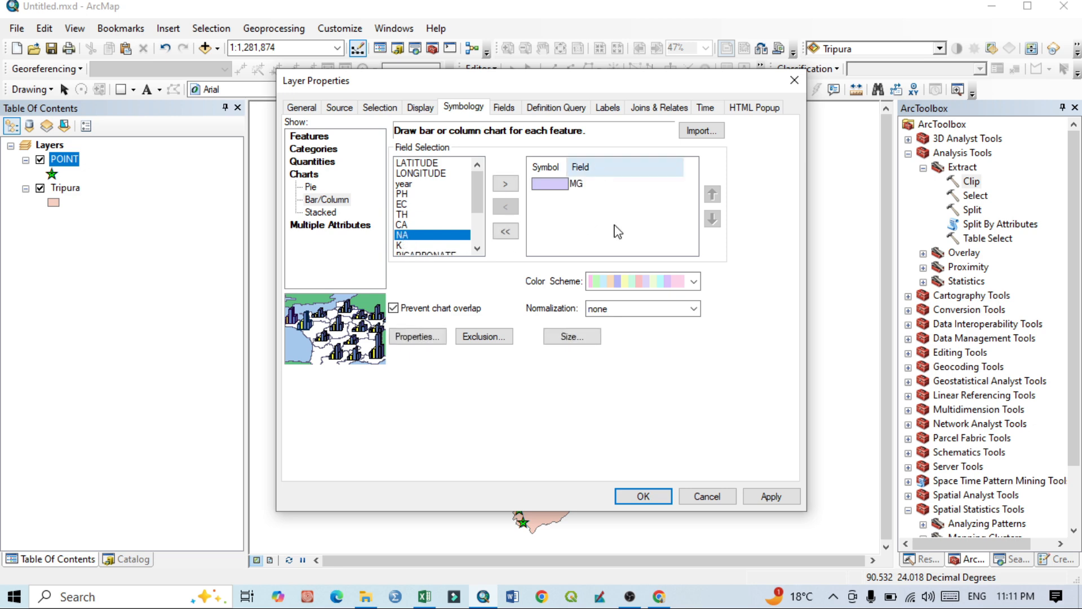
left_click(771, 496)
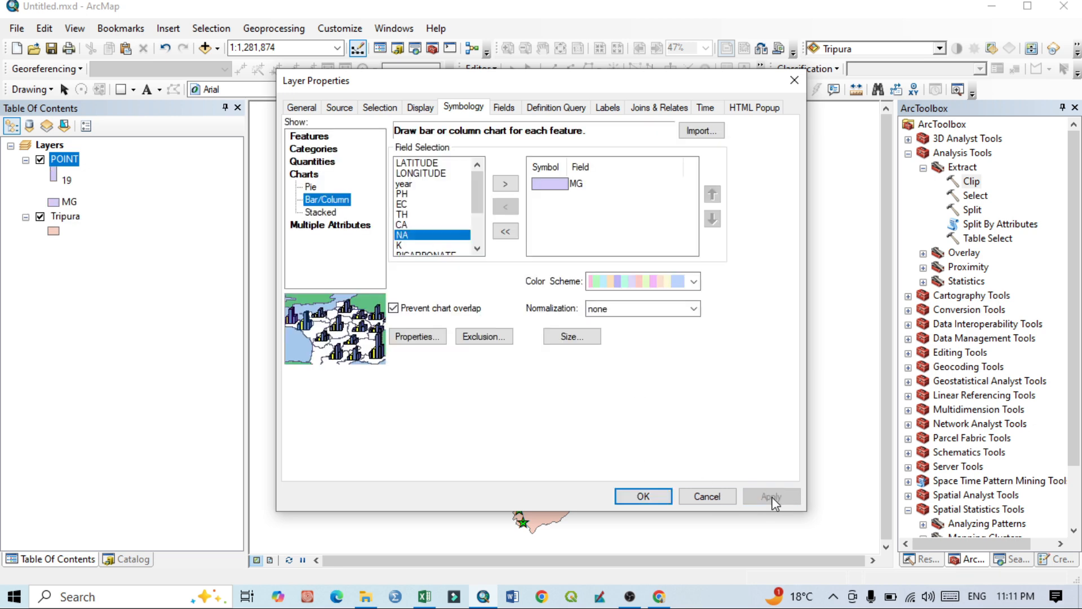
left_click(642, 496)
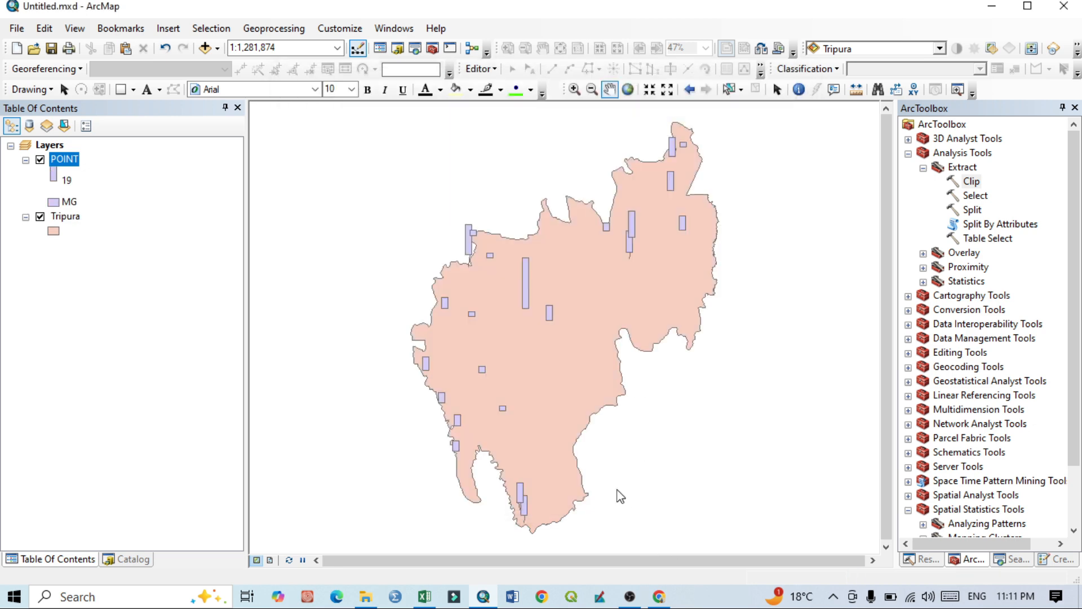